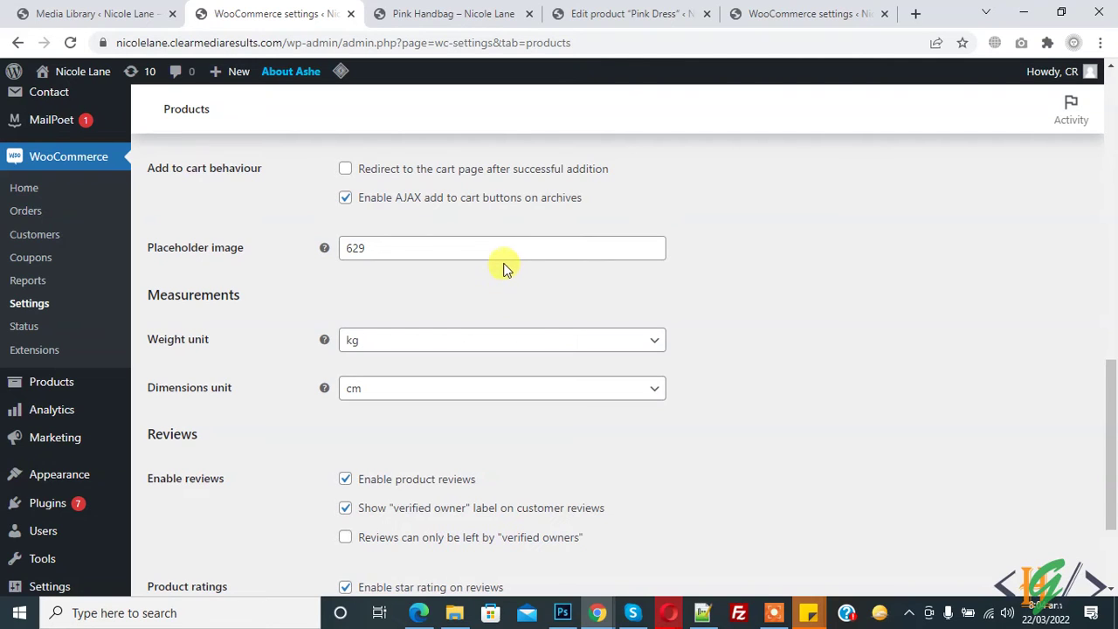
Step: Uncheck Enable product reviews in WooCommerce product settings and save the changes
scroll(363, 262, up, 1)
scroll(331, 275, up, 2)
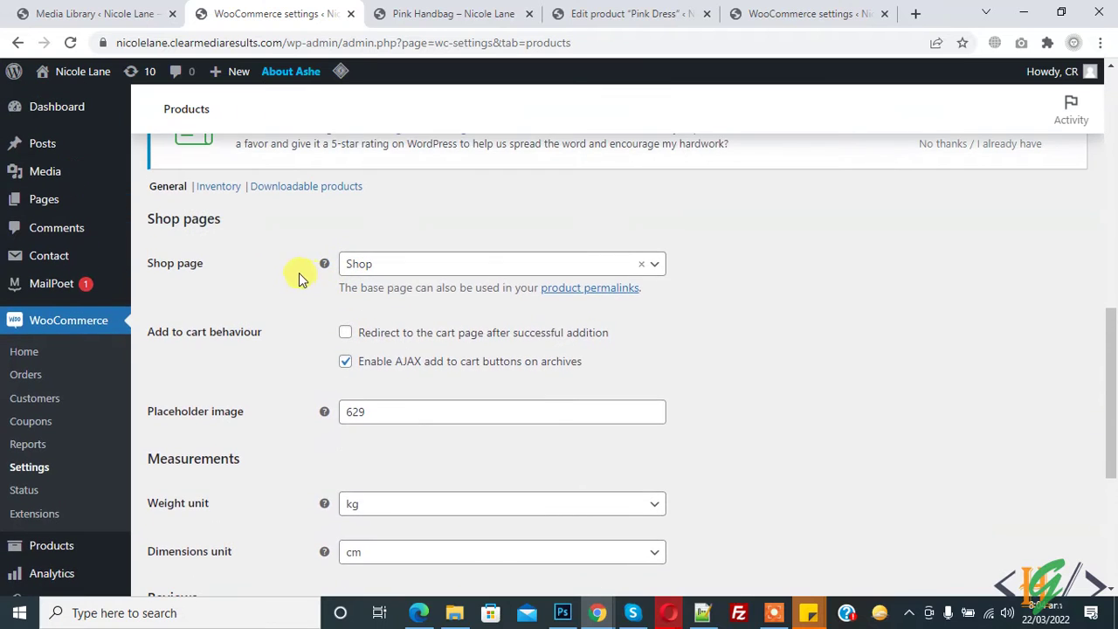
scroll(274, 271, down, 1)
scroll(273, 270, down, 3)
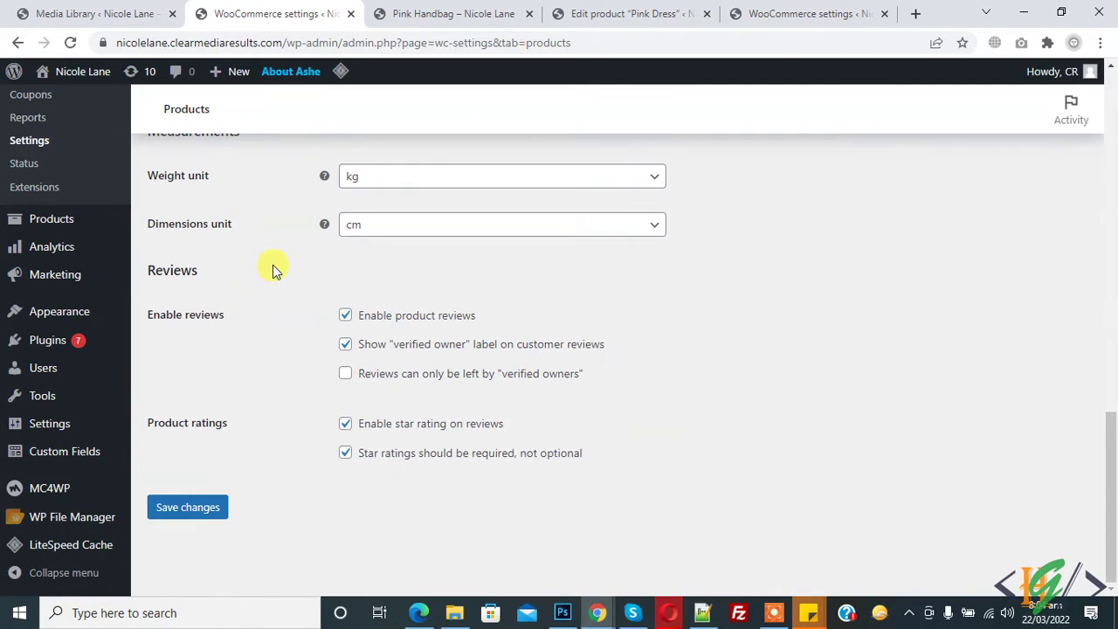
click(346, 317)
click(188, 508)
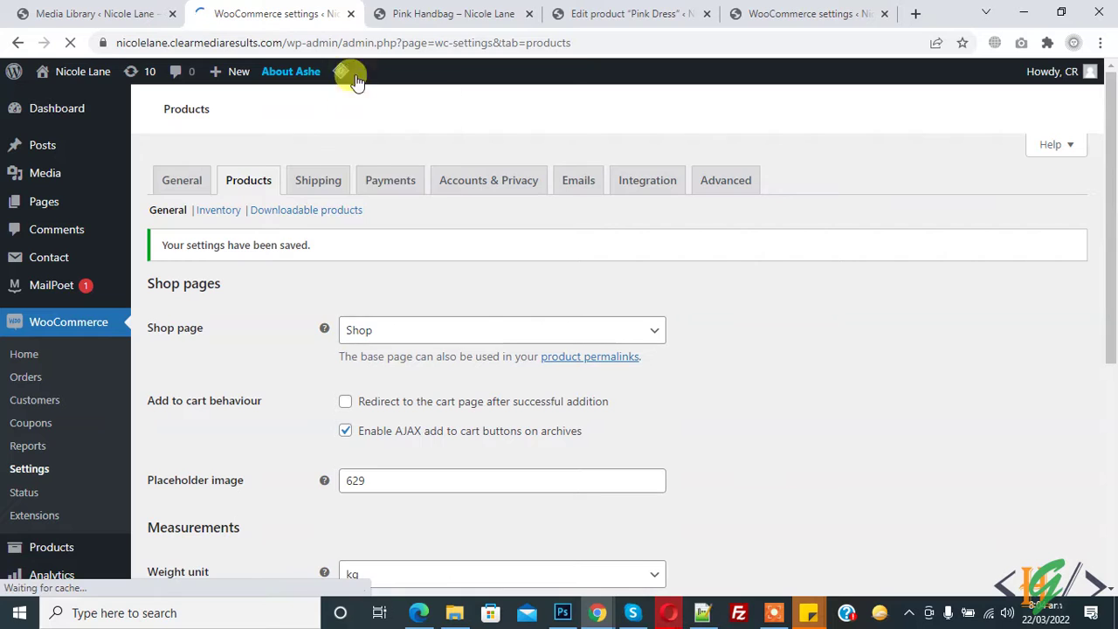
click(397, 16)
click(301, 42)
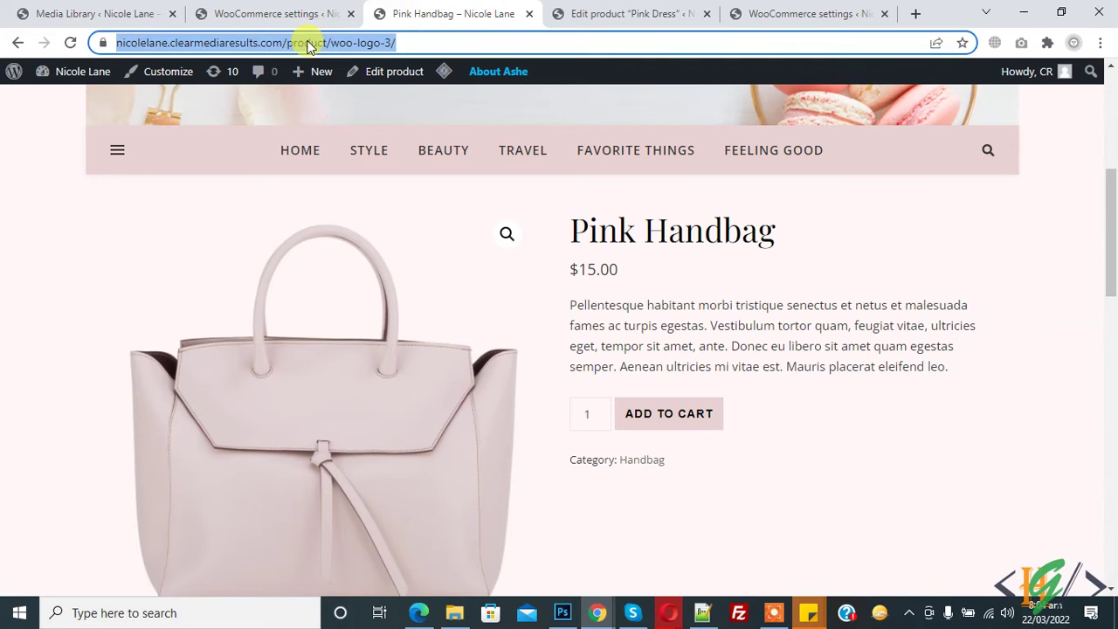
key(Return)
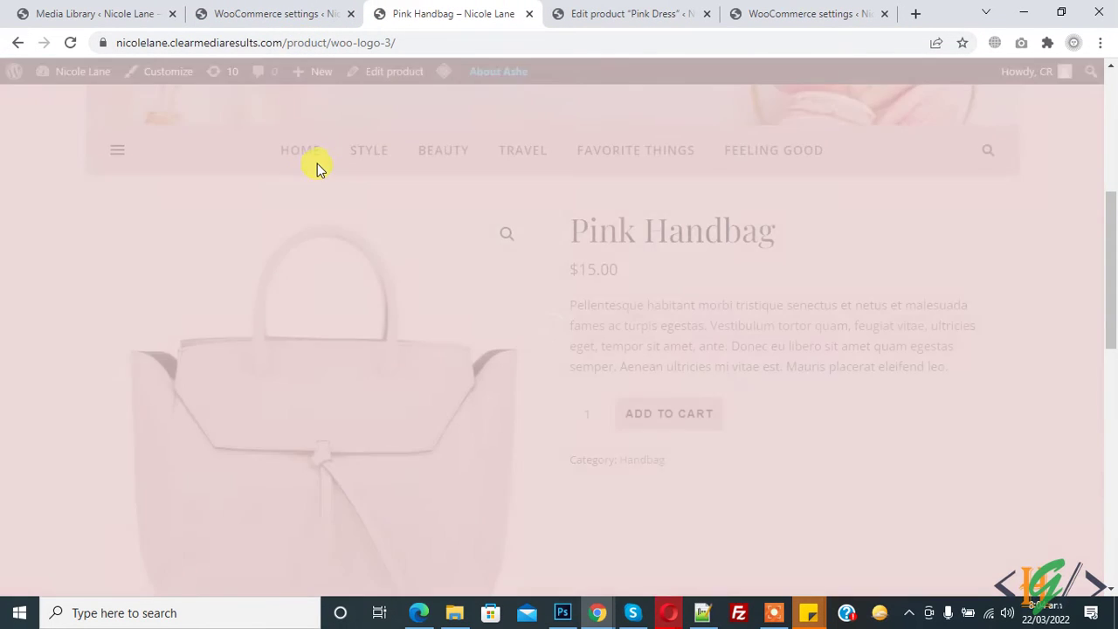
scroll(317, 163, down, 3)
scroll(316, 163, down, 4)
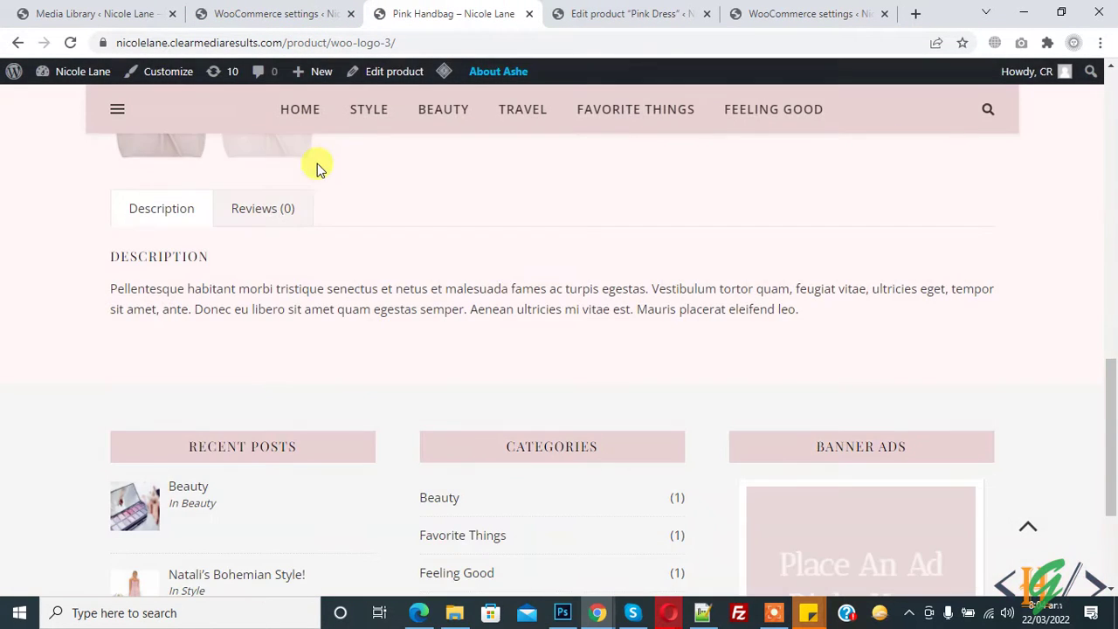
click(262, 209)
click(287, 18)
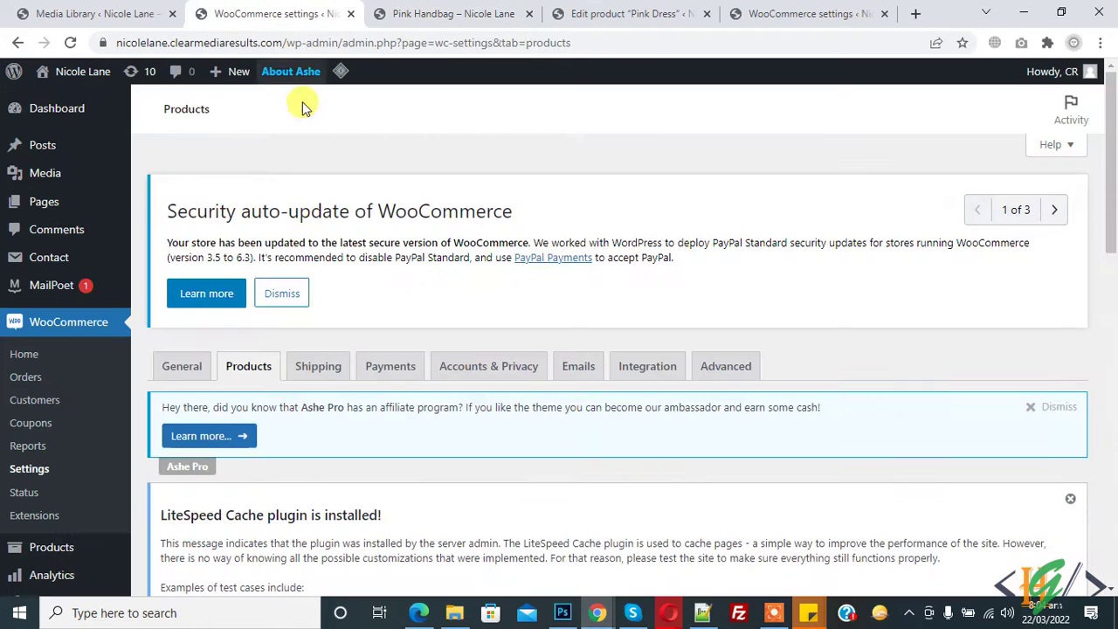
scroll(419, 227, down, 3)
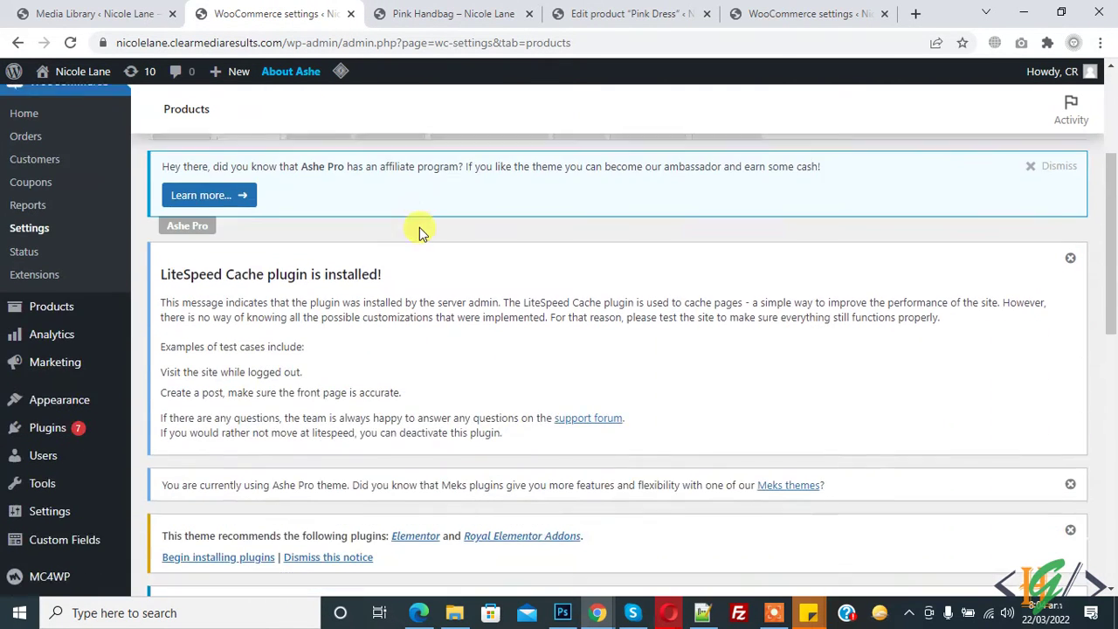
scroll(419, 227, down, 2)
scroll(419, 228, down, 2)
scroll(413, 247, down, 5)
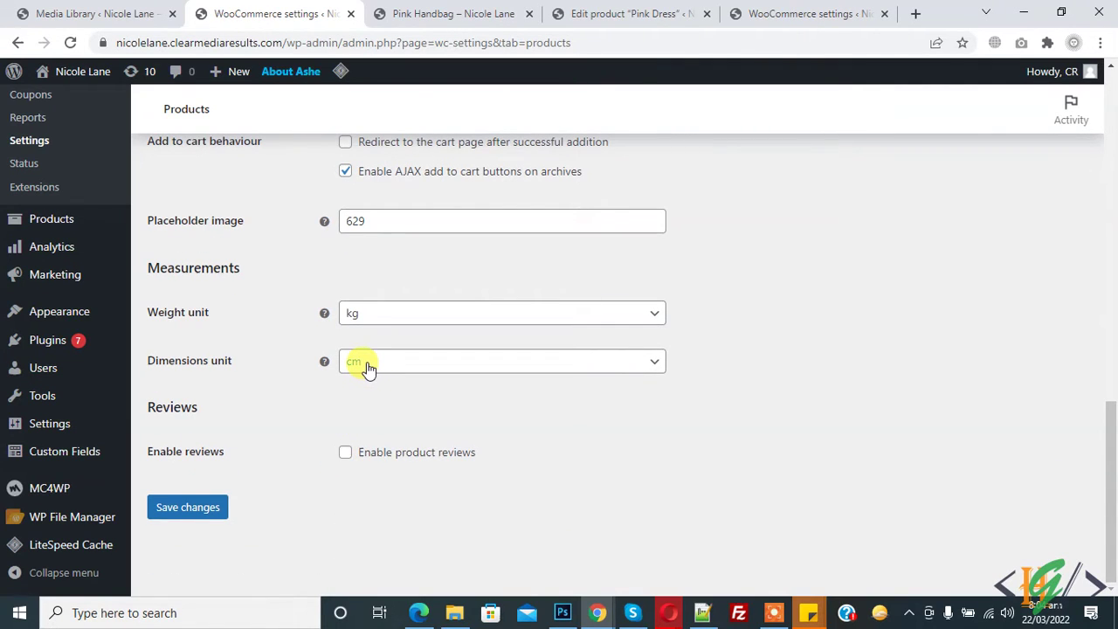
click(475, 13)
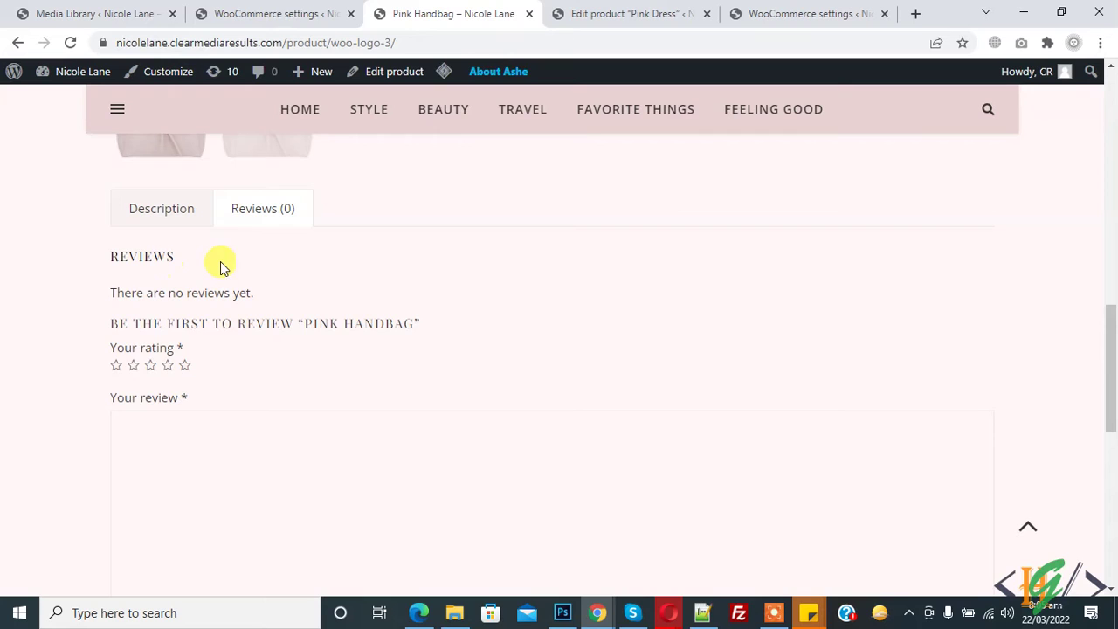
click(244, 9)
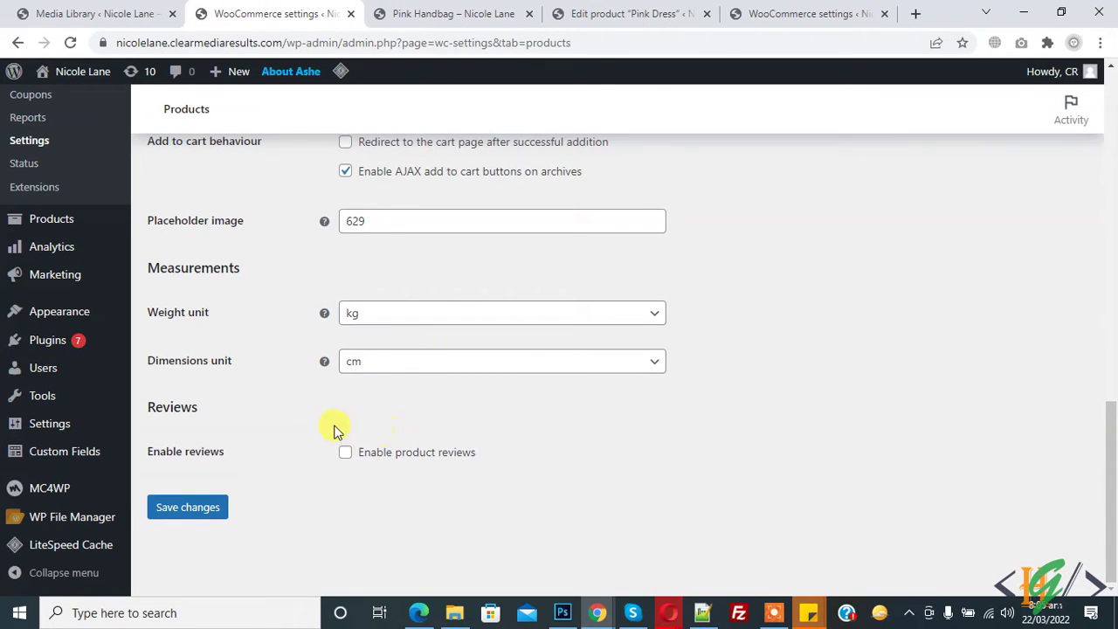
mouse_move(47, 339)
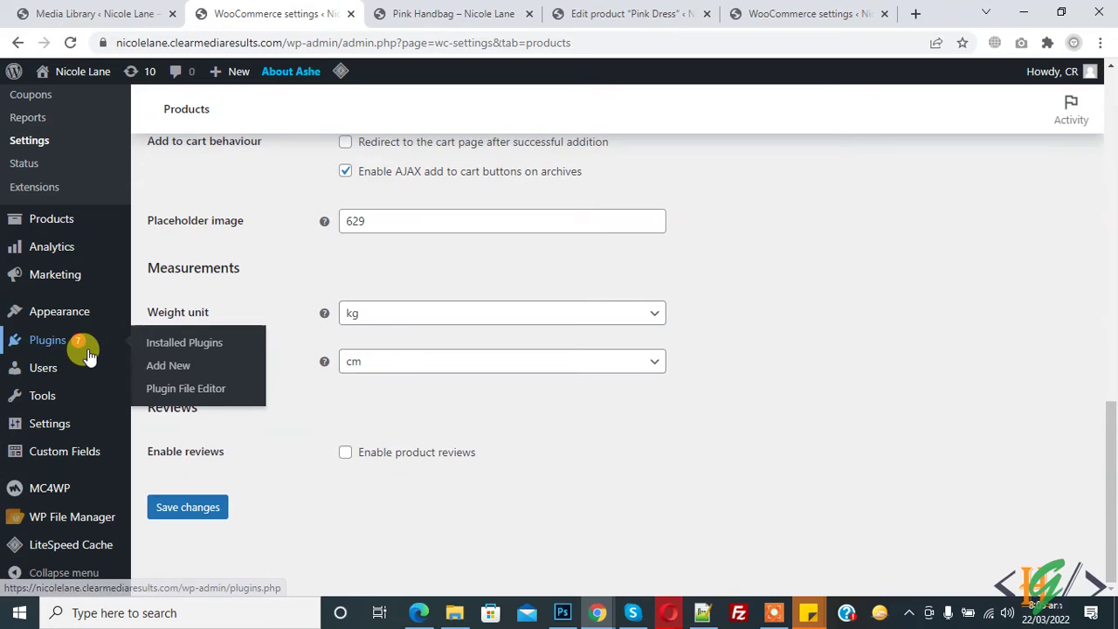
Step: In a new Add Plugins tab, search 'WP Fastest Cache', then install and activate it
right_click(174, 374)
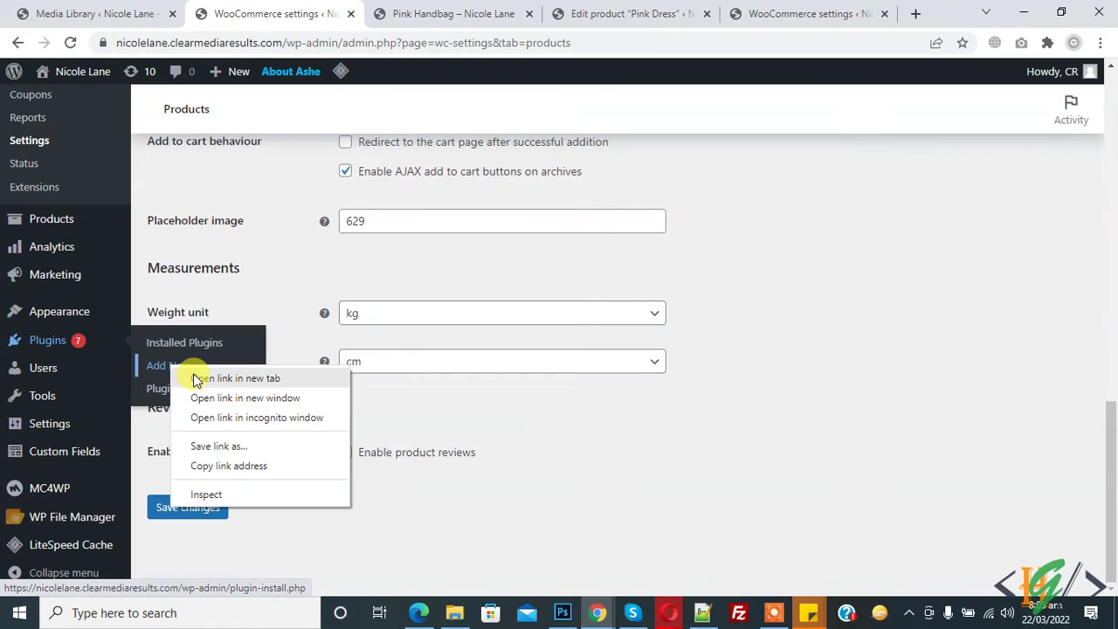
click(196, 379)
click(341, 8)
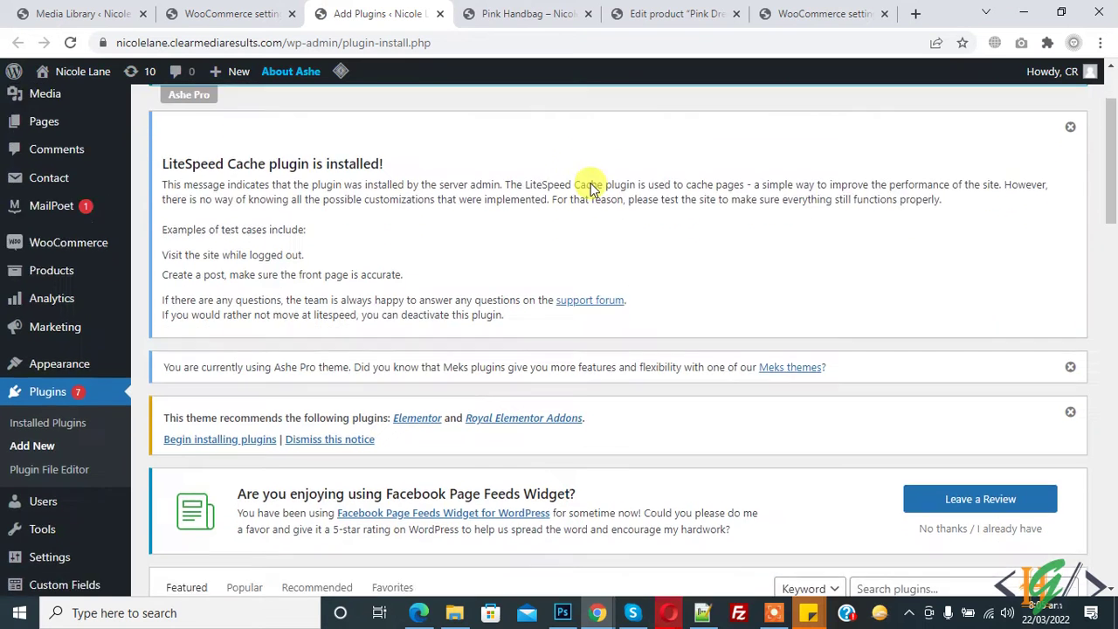
scroll(591, 184, down, 3)
click(881, 294)
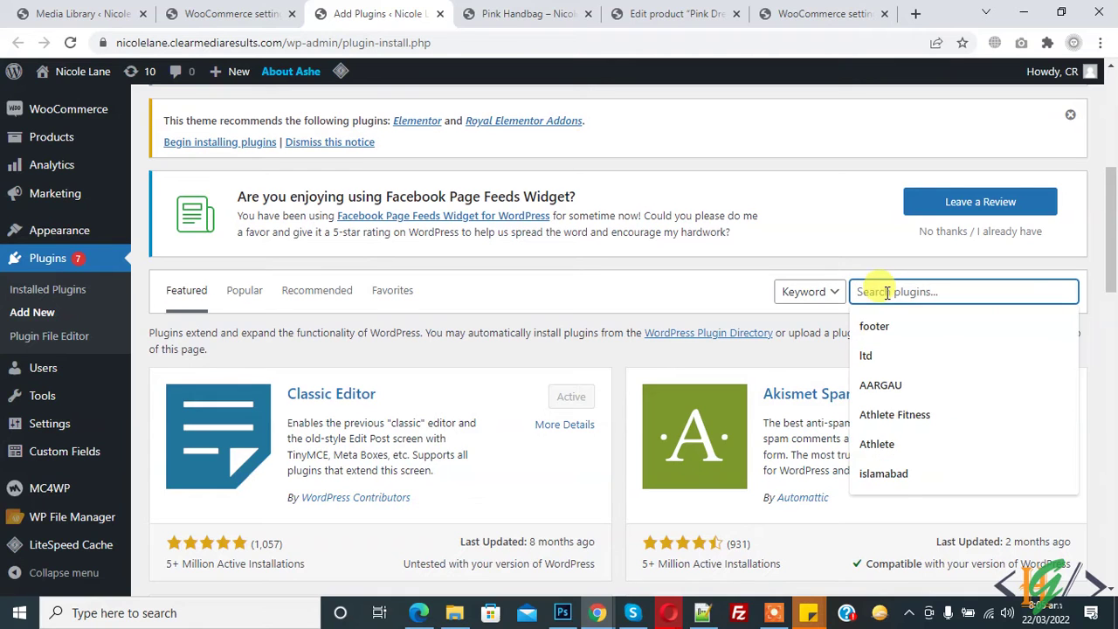
text(WP Fastest Cache)
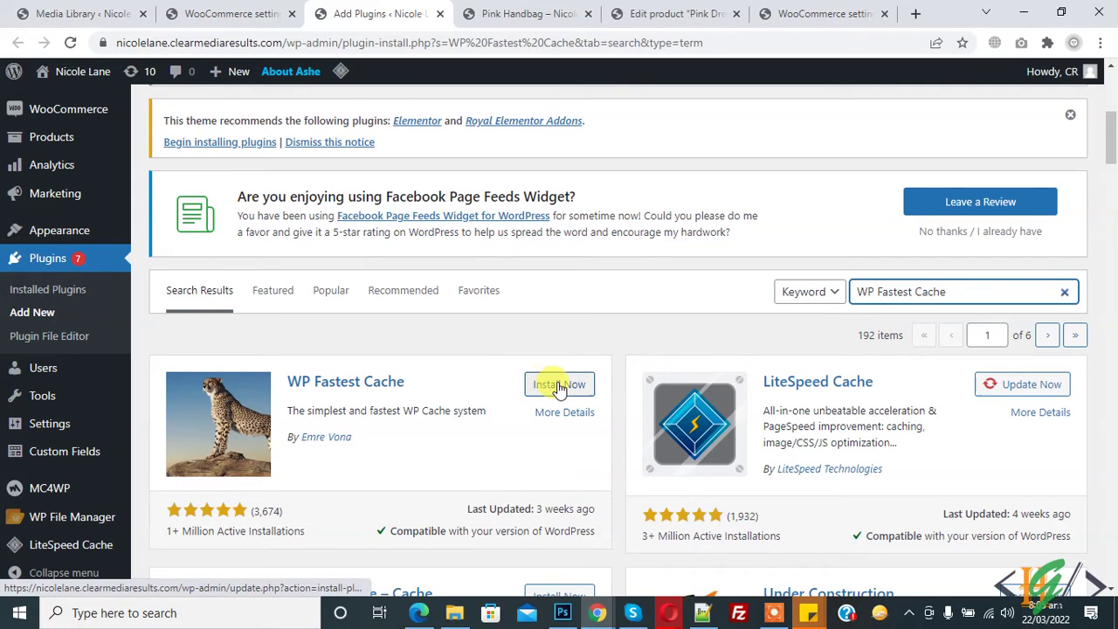
click(557, 386)
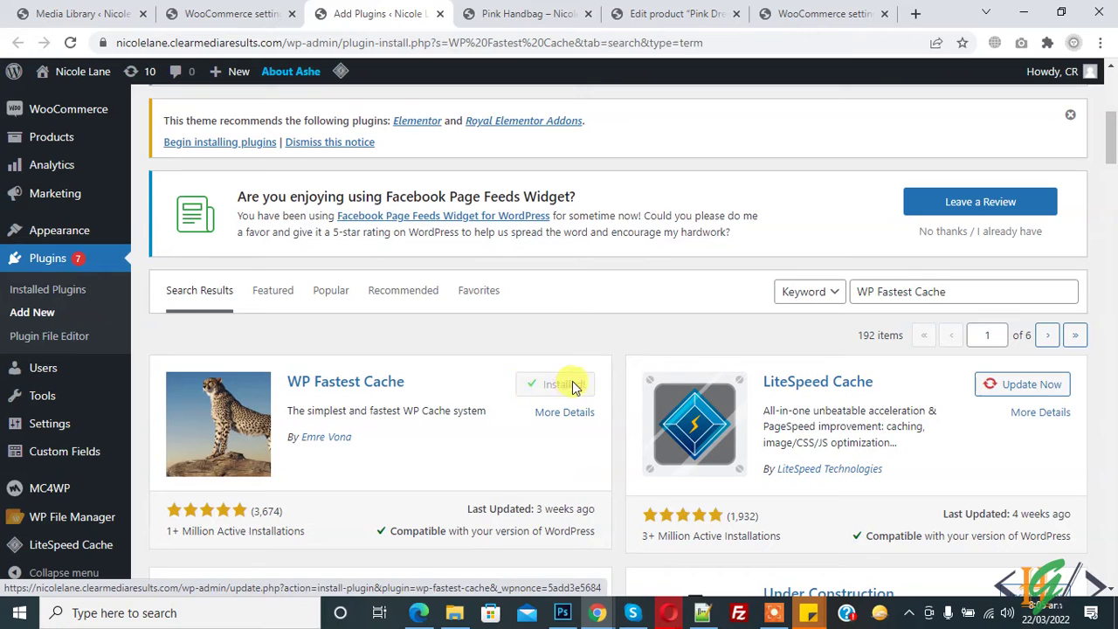
click(566, 389)
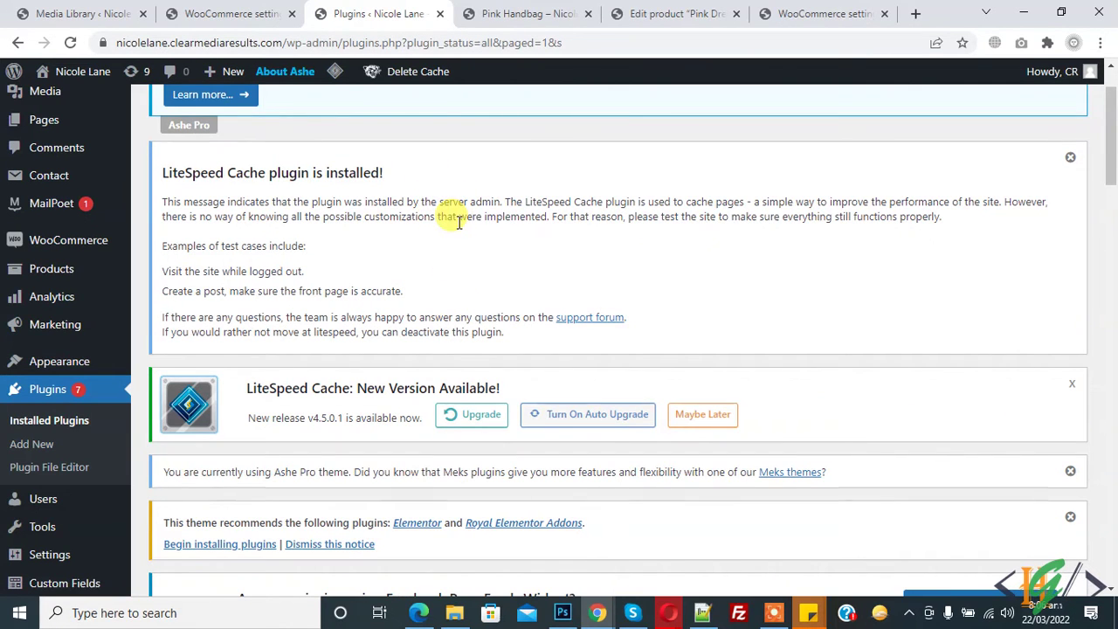
mouse_move(411, 72)
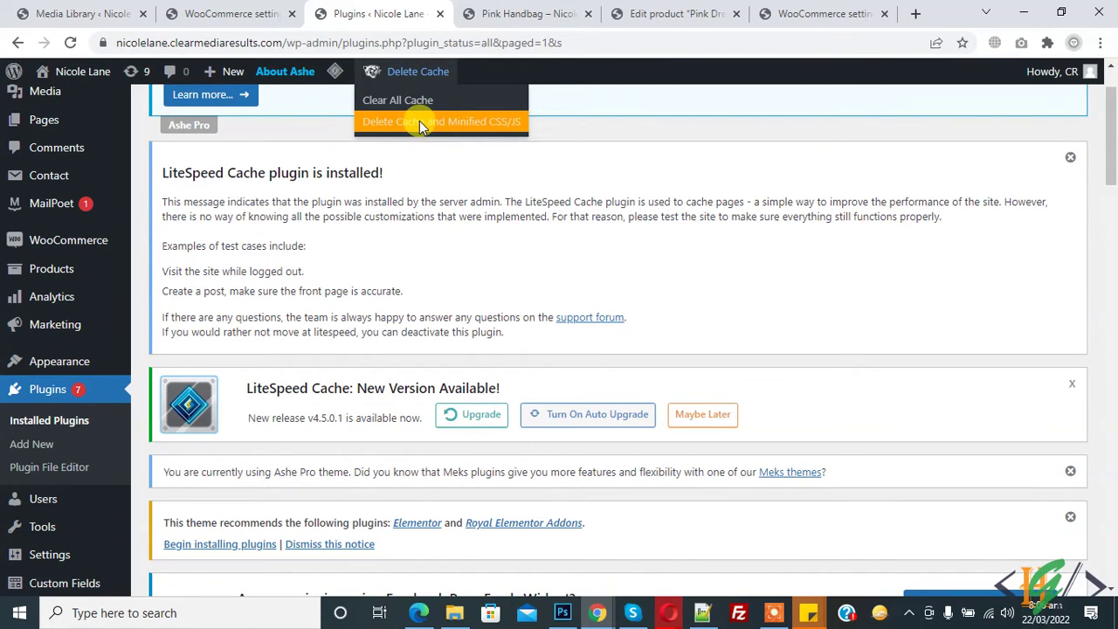
Step: Delete cache and minified CSS/JS, then confirm the Pink Handbag page has no Reviews tab
click(419, 122)
click(524, 13)
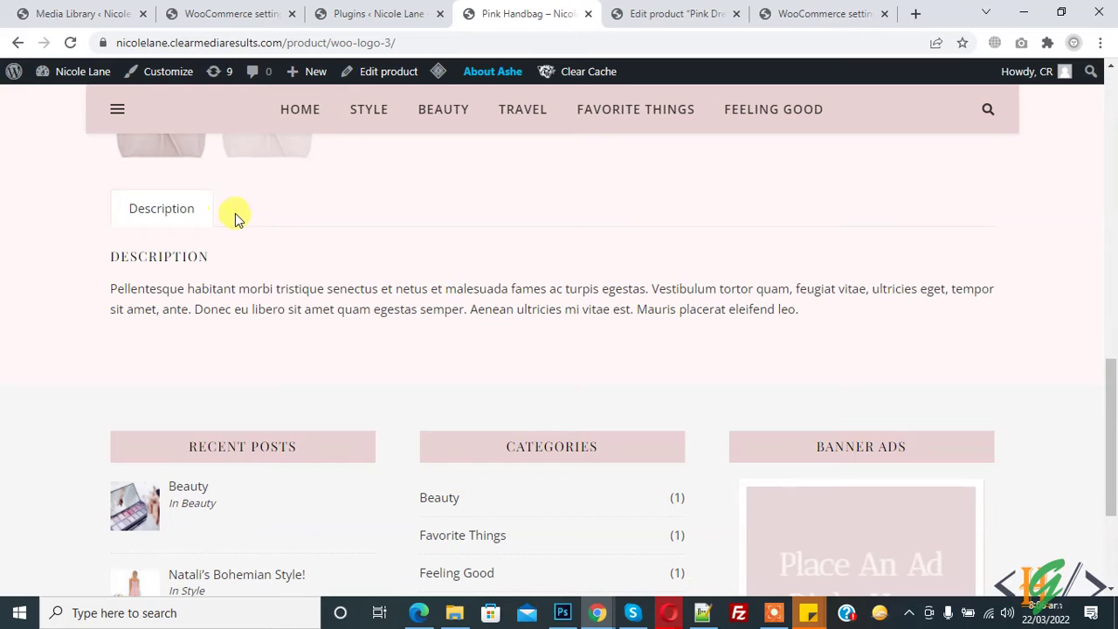
click(371, 11)
mouse_move(49, 554)
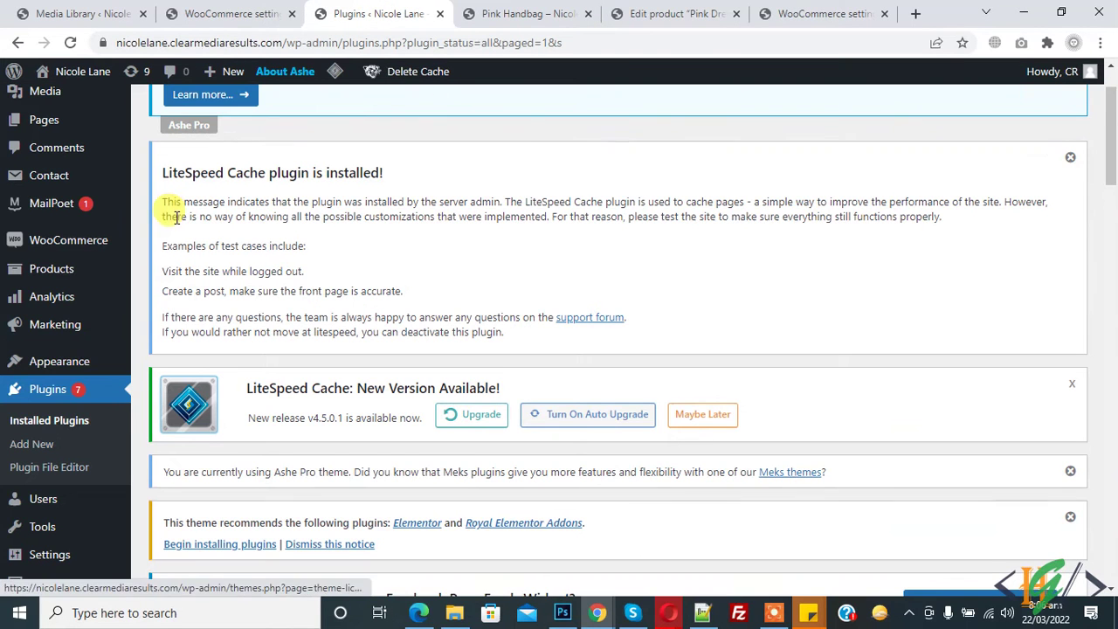
scroll(165, 304, down, 2)
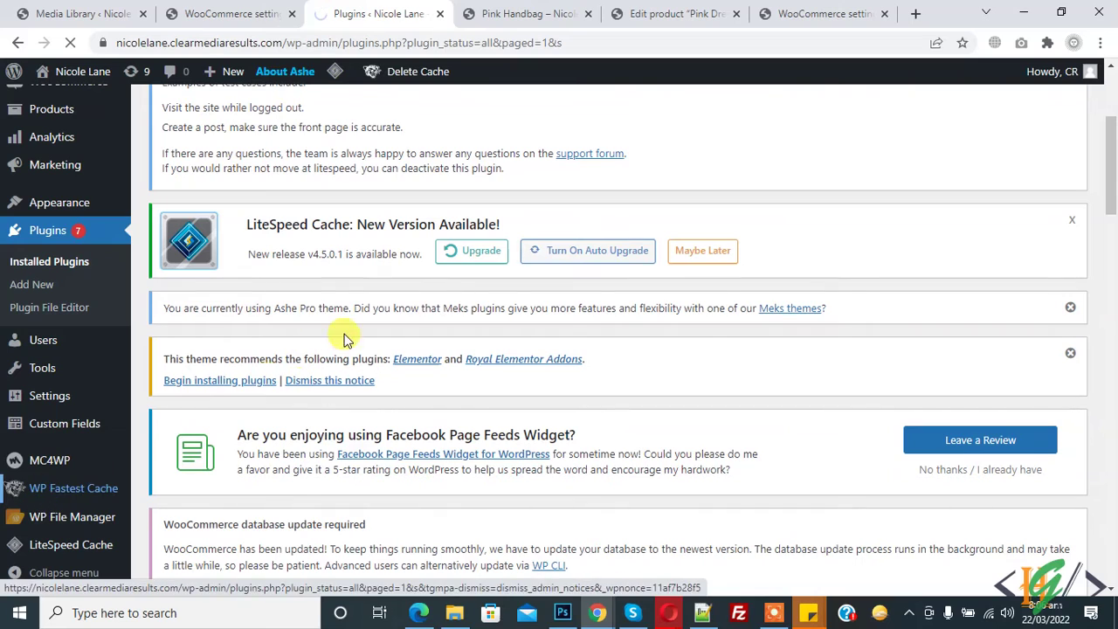
click(65, 494)
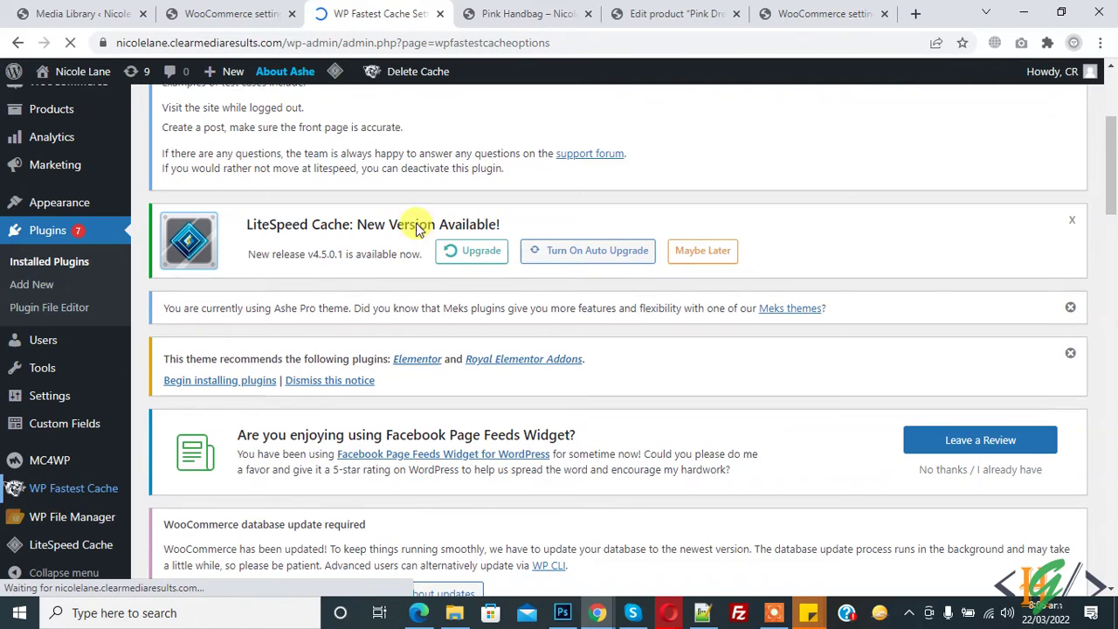
Step: Enable the Cache System option on the WP Fastest Cache settings page
scroll(491, 202, down, 3)
scroll(486, 200, up, 3)
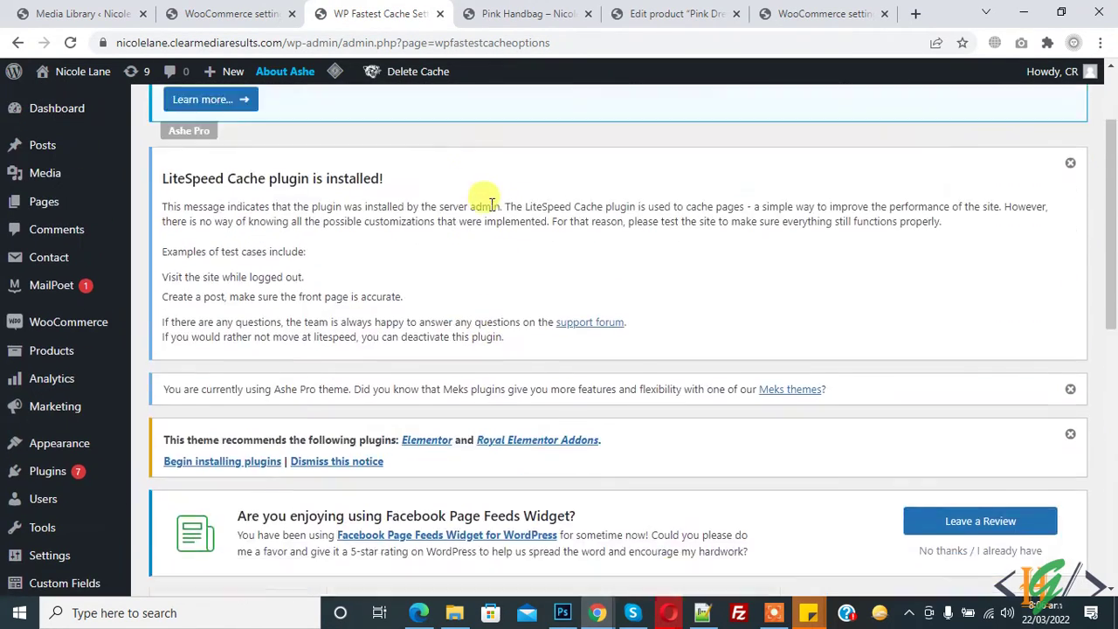
double_click(333, 114)
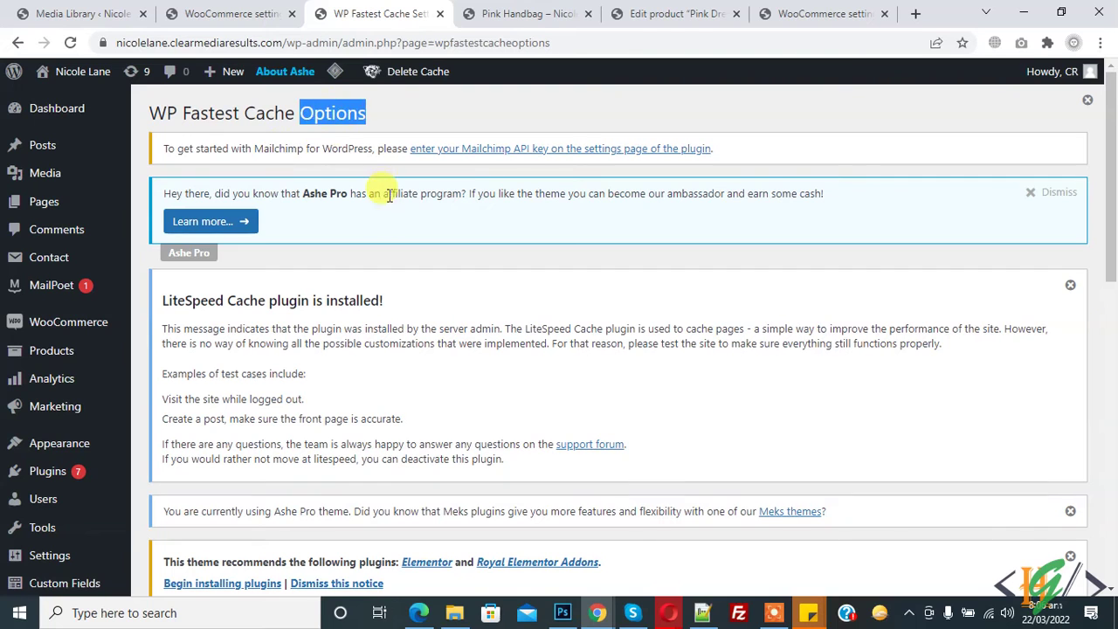
scroll(349, 201, down, 4)
scroll(262, 262, down, 2)
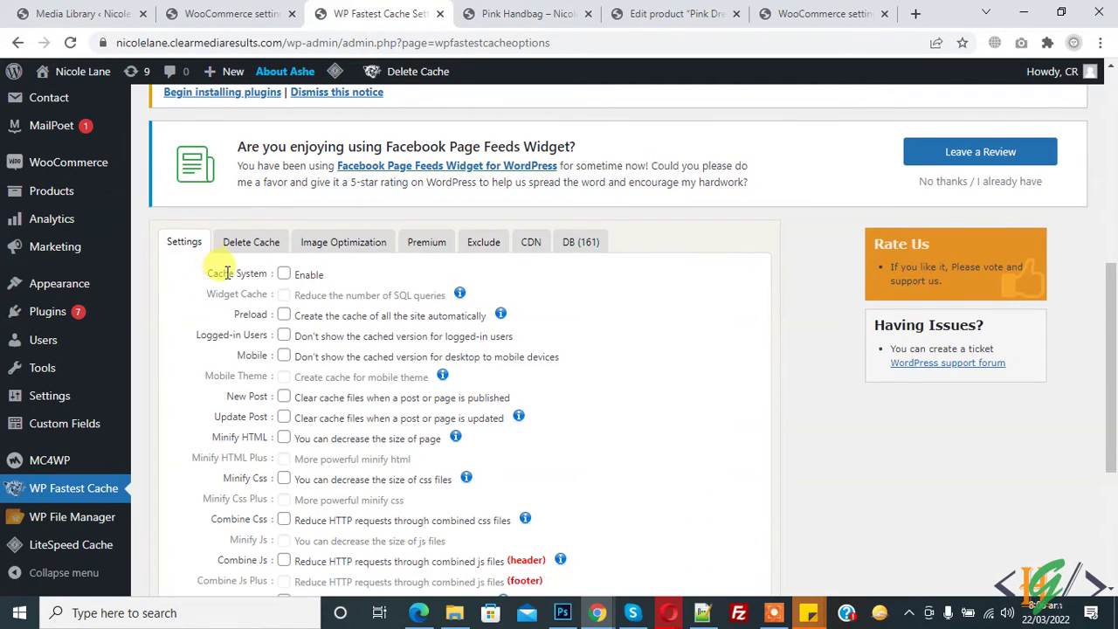
click(284, 275)
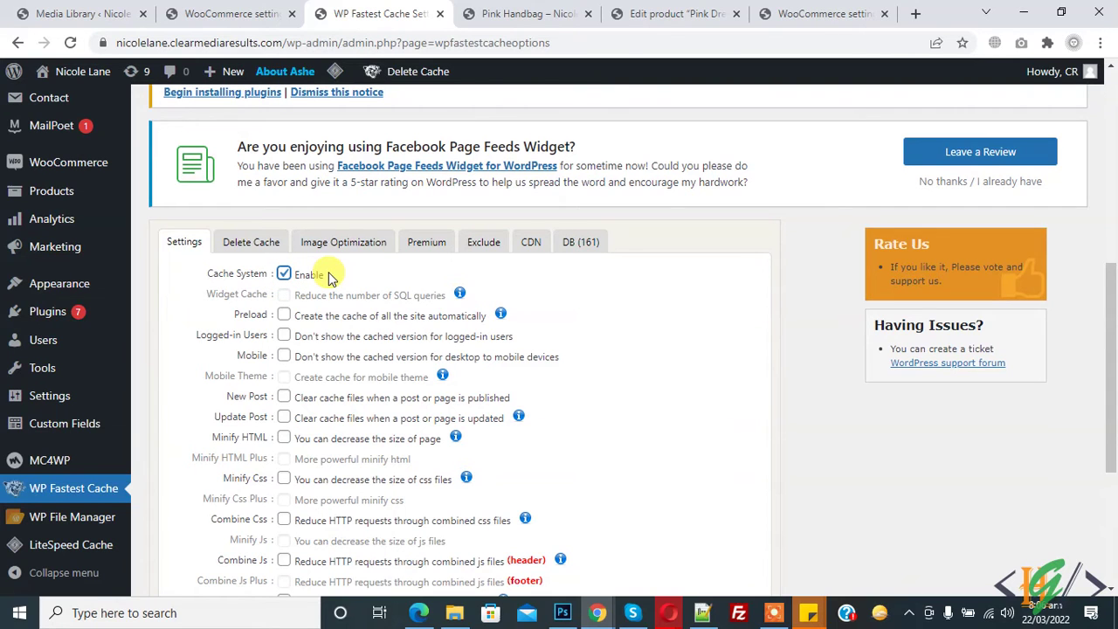
Step: Enable Preload for homepage, posts, categories, pages and attachments, and confirm the dialog
scroll(328, 278, down, 1)
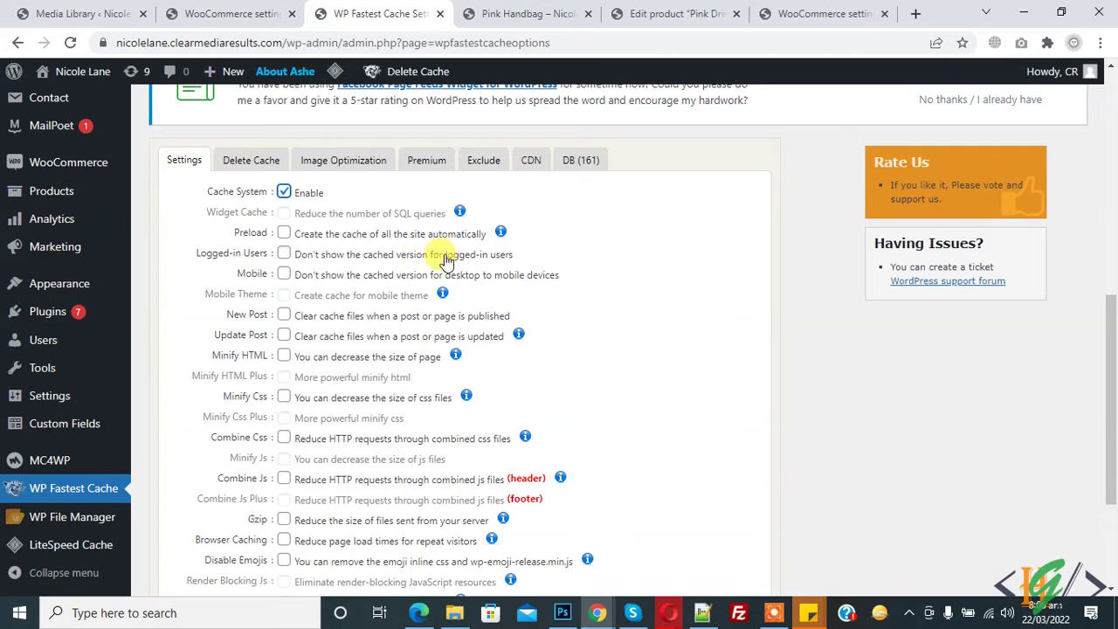
click(284, 234)
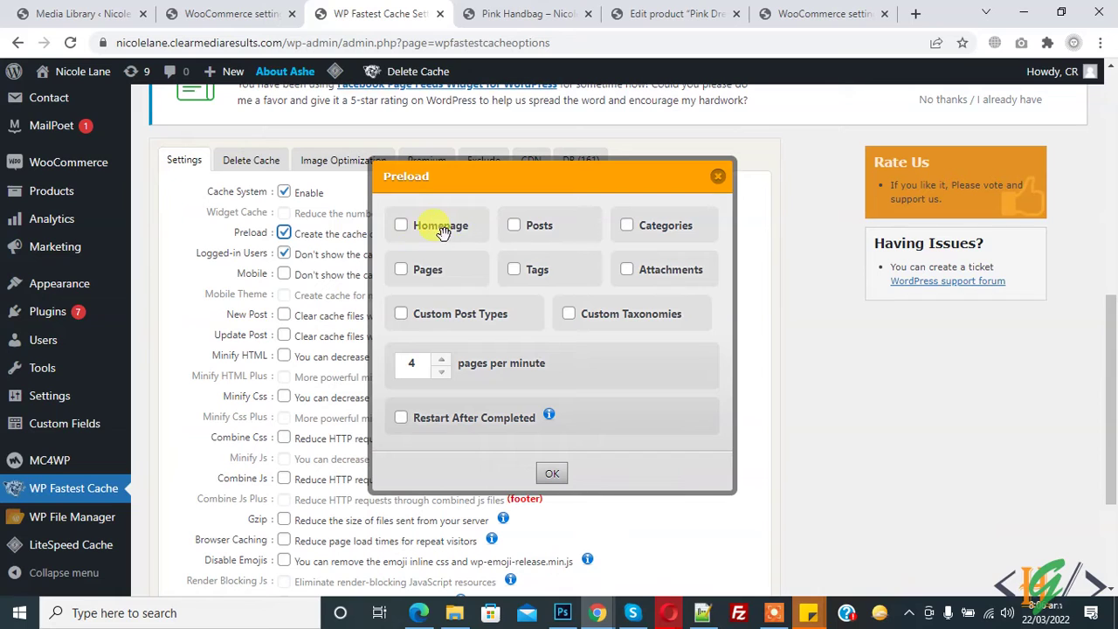
click(627, 227)
click(550, 472)
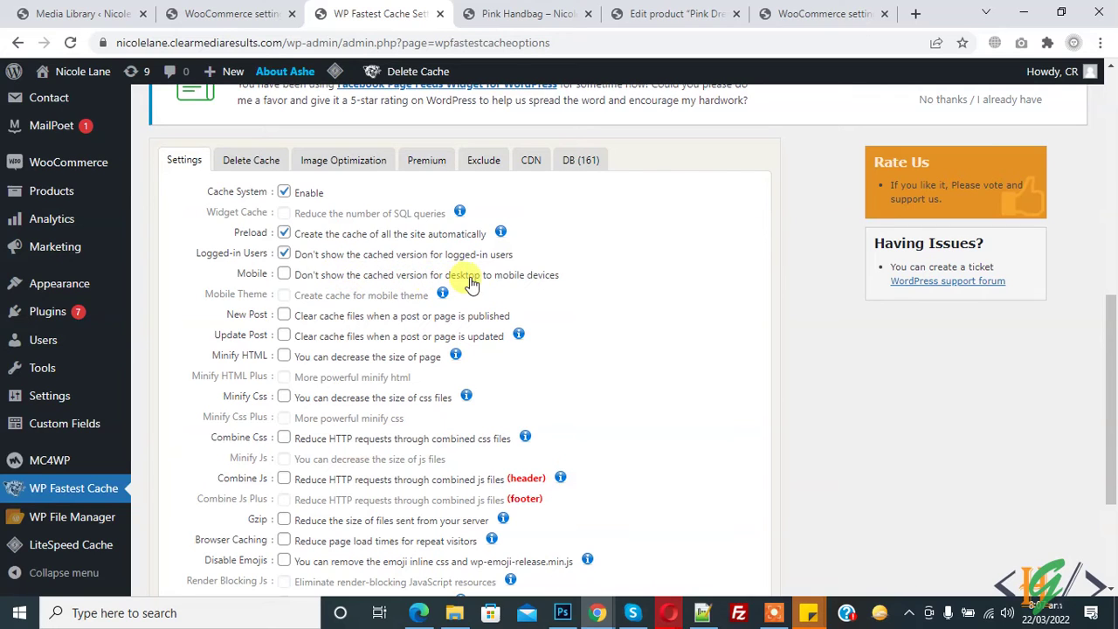
Step: Tick Mobile, plus cache clearing on New Post and Update Post, confirming both prompts
click(285, 274)
click(283, 315)
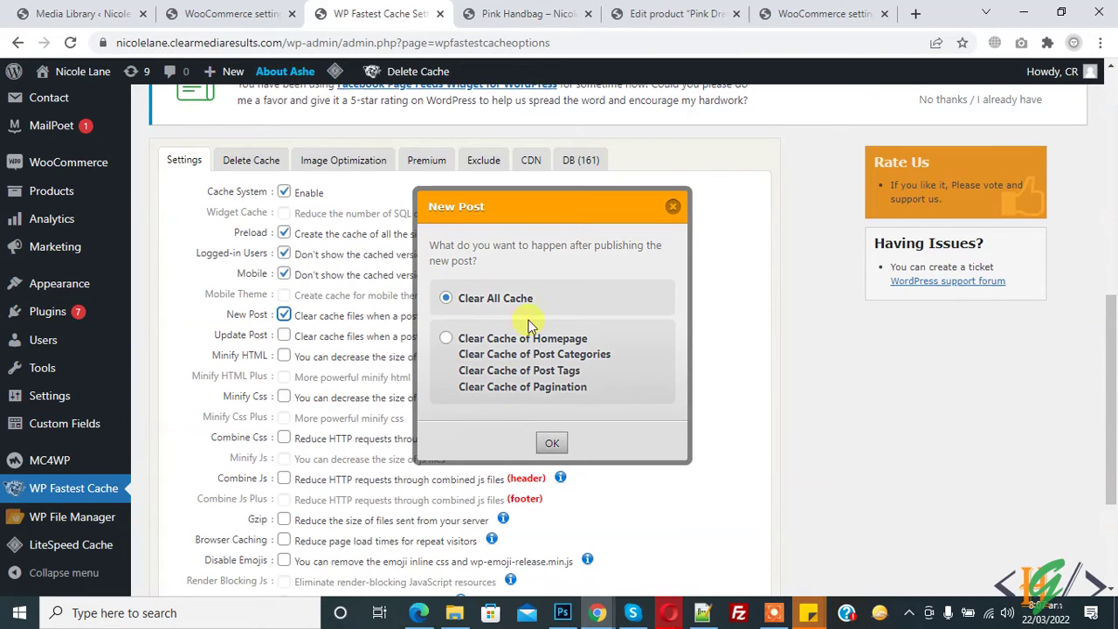
click(555, 442)
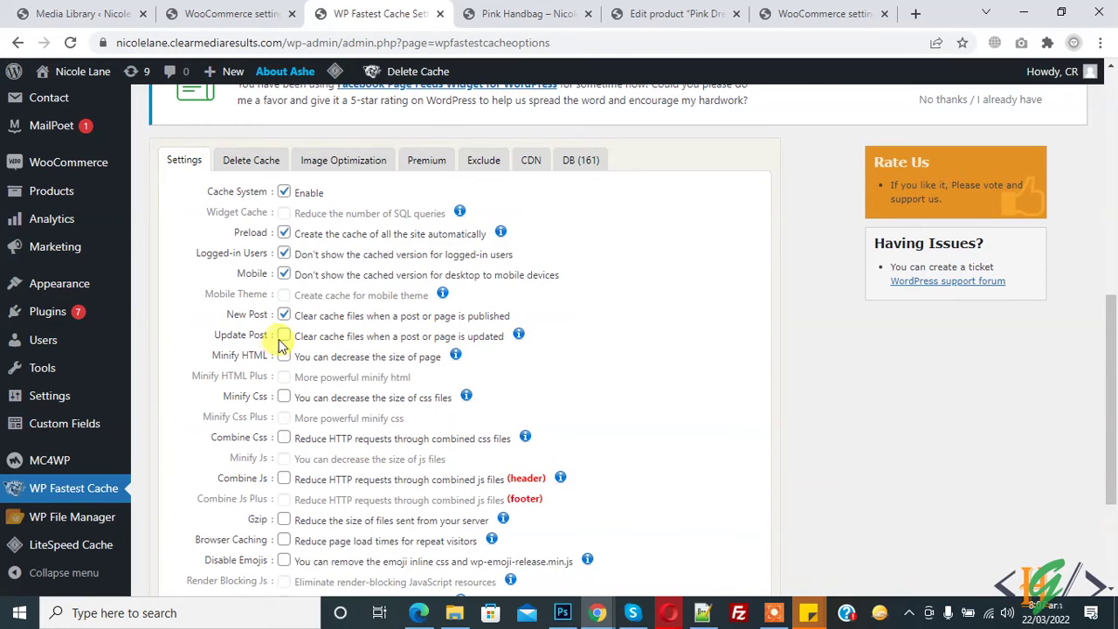
click(284, 336)
click(553, 441)
Step: Enable Minify HTML and Minify Css, then submit the cache settings
click(284, 356)
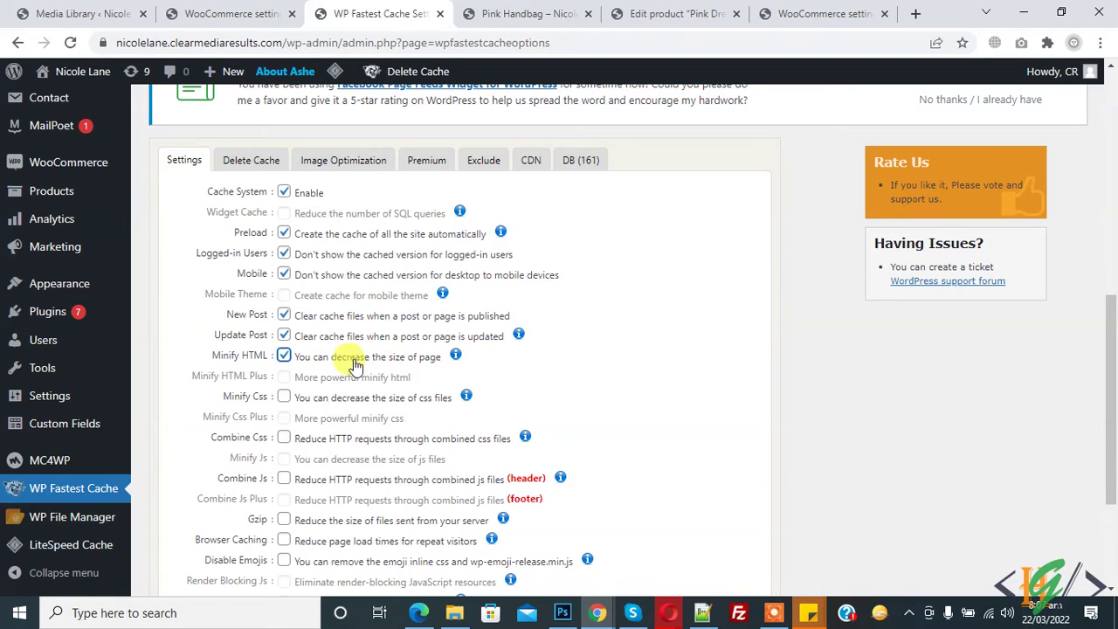
scroll(354, 365, down, 1)
click(284, 315)
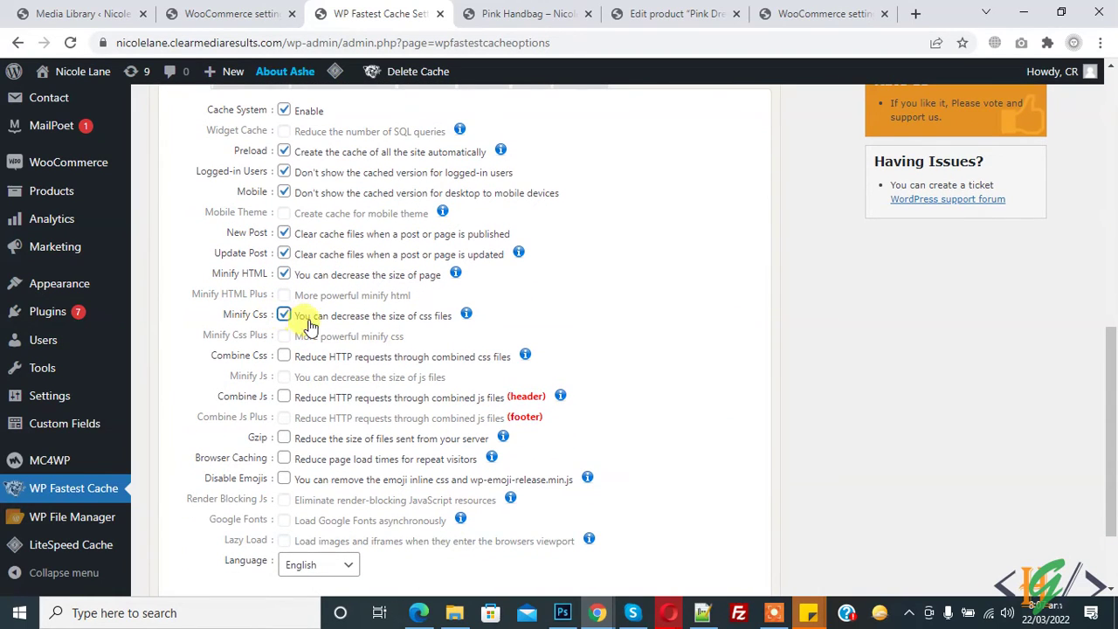
scroll(306, 349, down, 2)
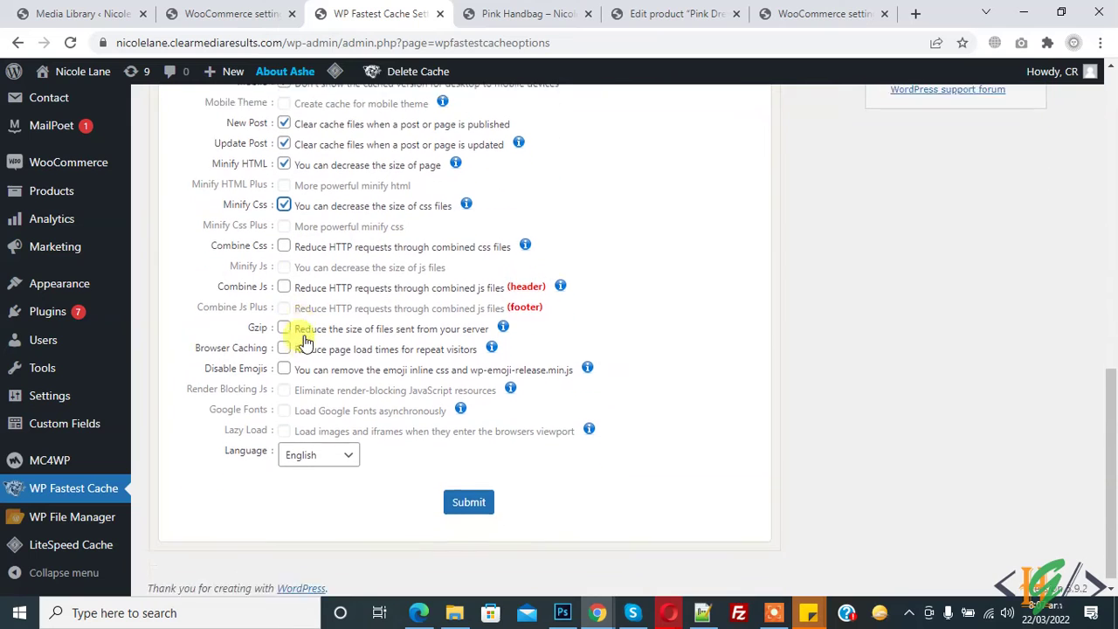
click(468, 493)
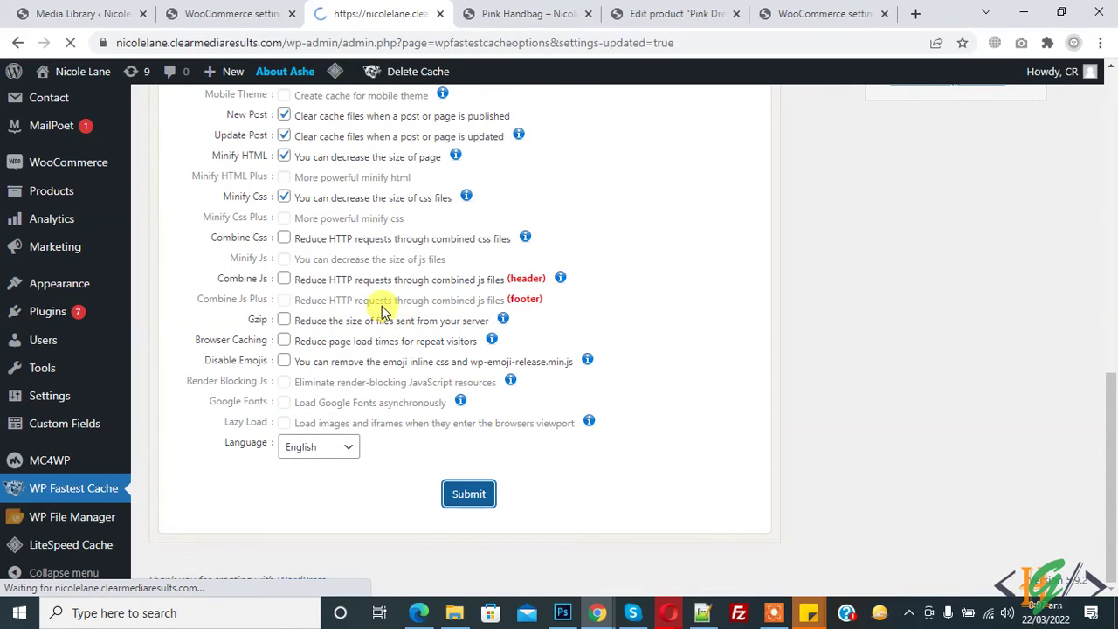
Step: Review the Delete Cache panel and the Premium-only Image Optimization panel
scroll(362, 282, down, 4)
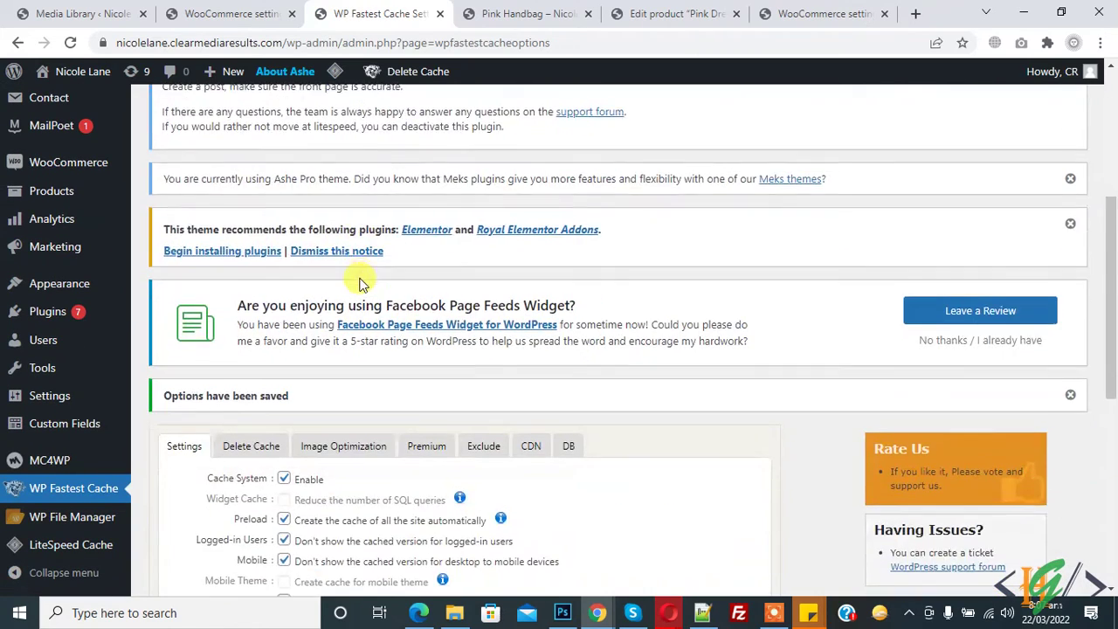
scroll(362, 282, down, 3)
click(249, 212)
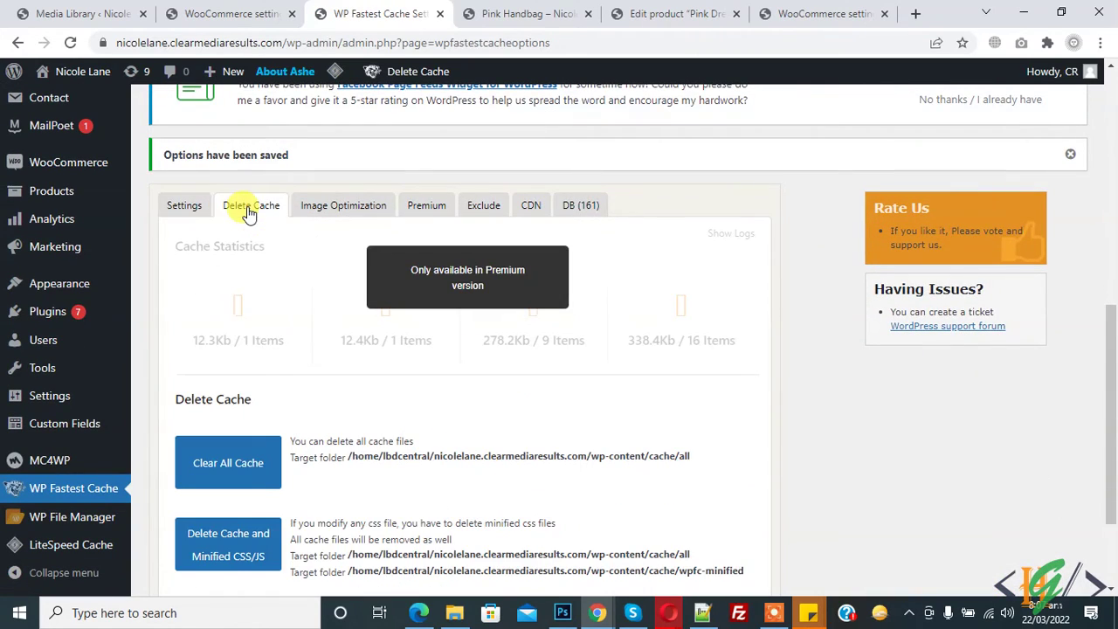
scroll(222, 243, down, 1)
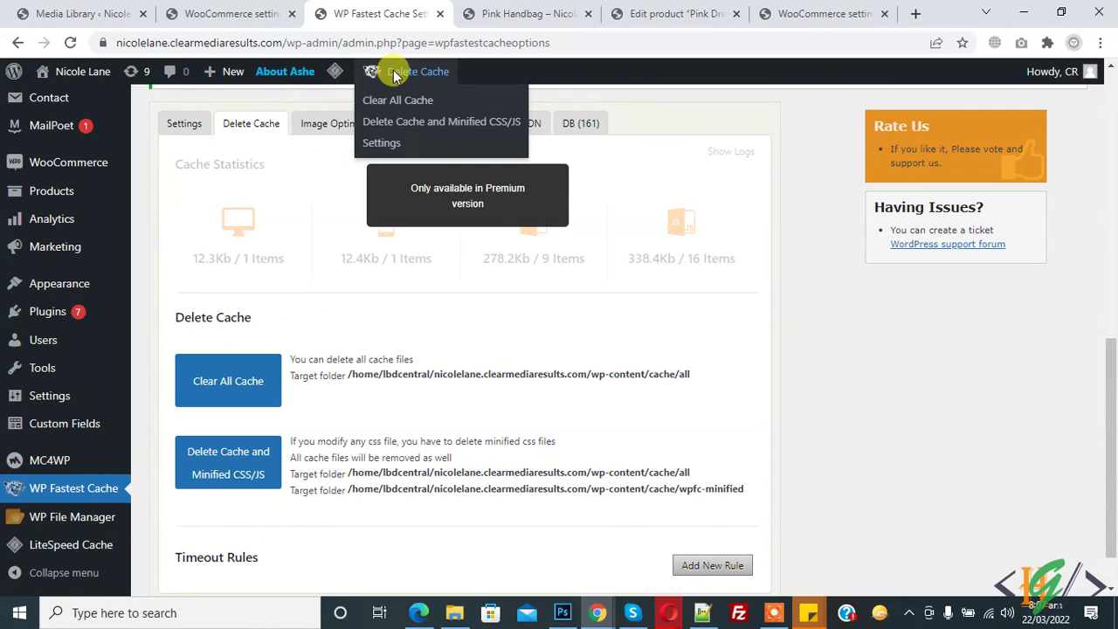
click(397, 97)
click(323, 212)
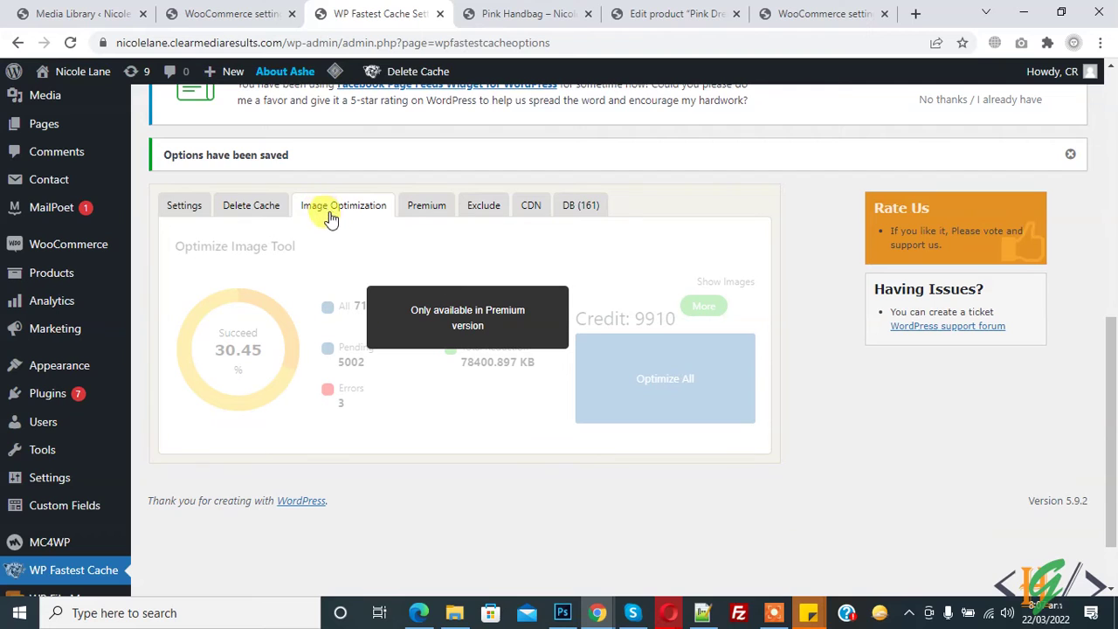
scroll(316, 241, up, 1)
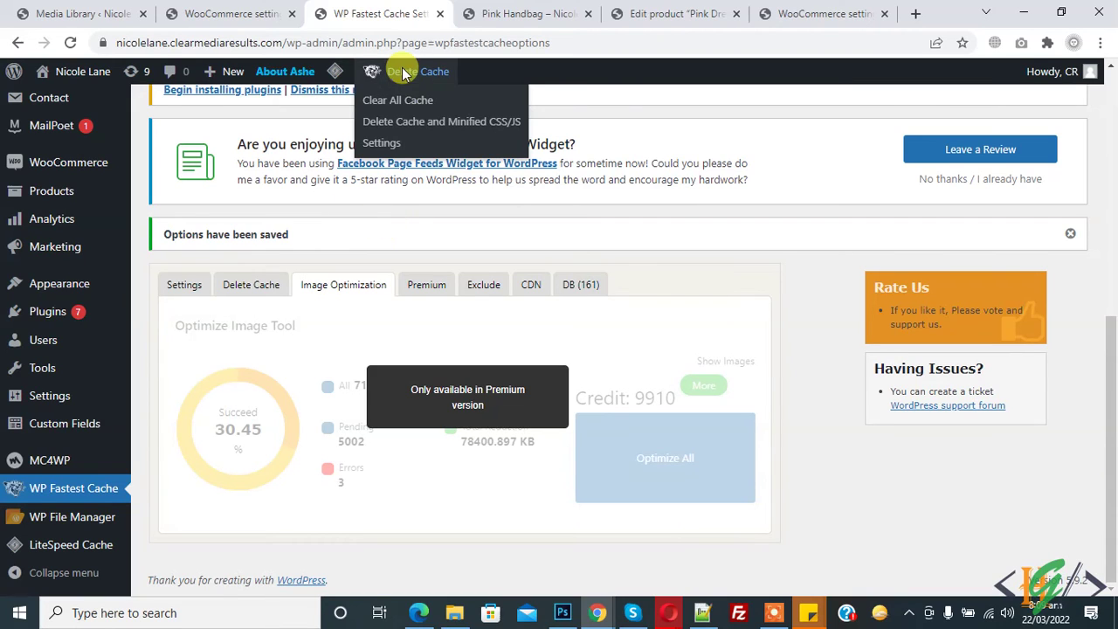
mouse_move(410, 71)
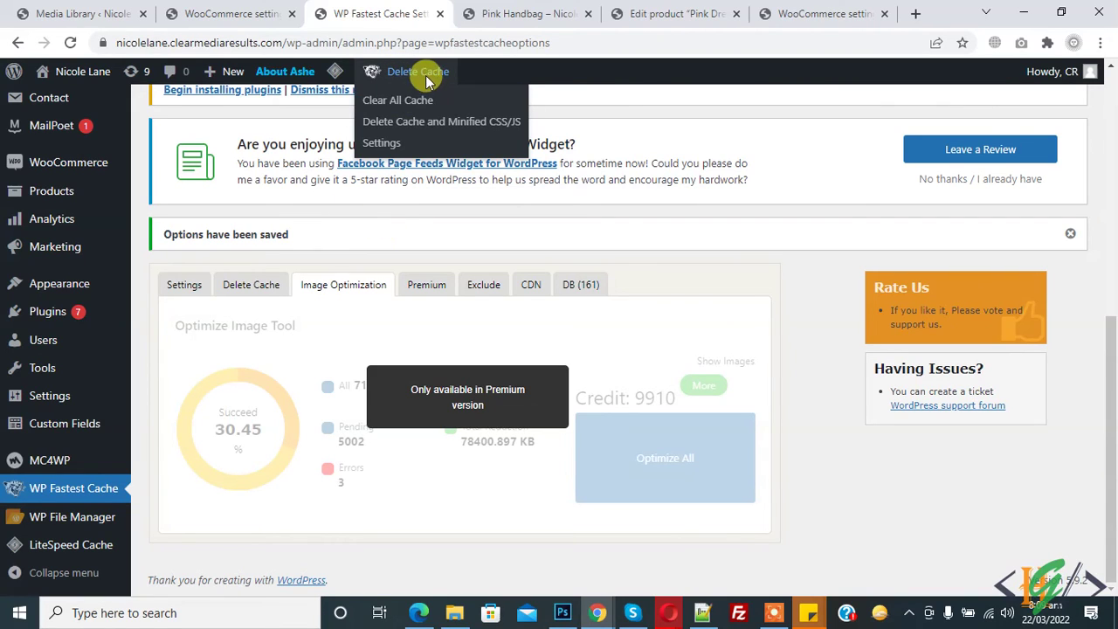
Step: Make sure Minify Css is on and submit the WP Fastest Cache settings again
click(187, 288)
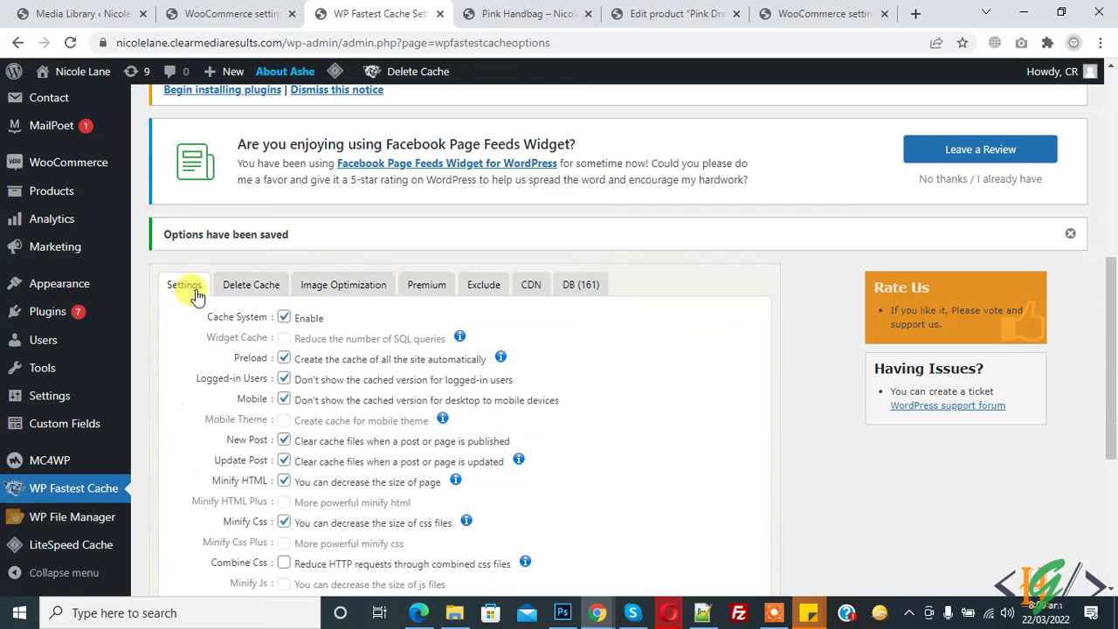
scroll(312, 232, down, 3)
scroll(397, 301, down, 2)
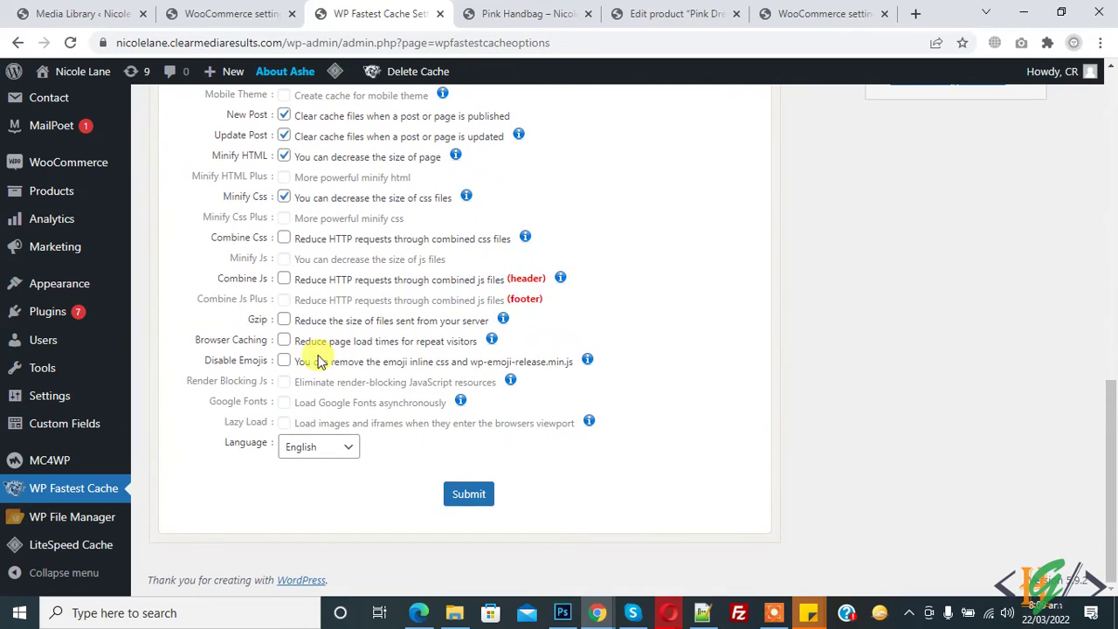
scroll(411, 282, up, 1)
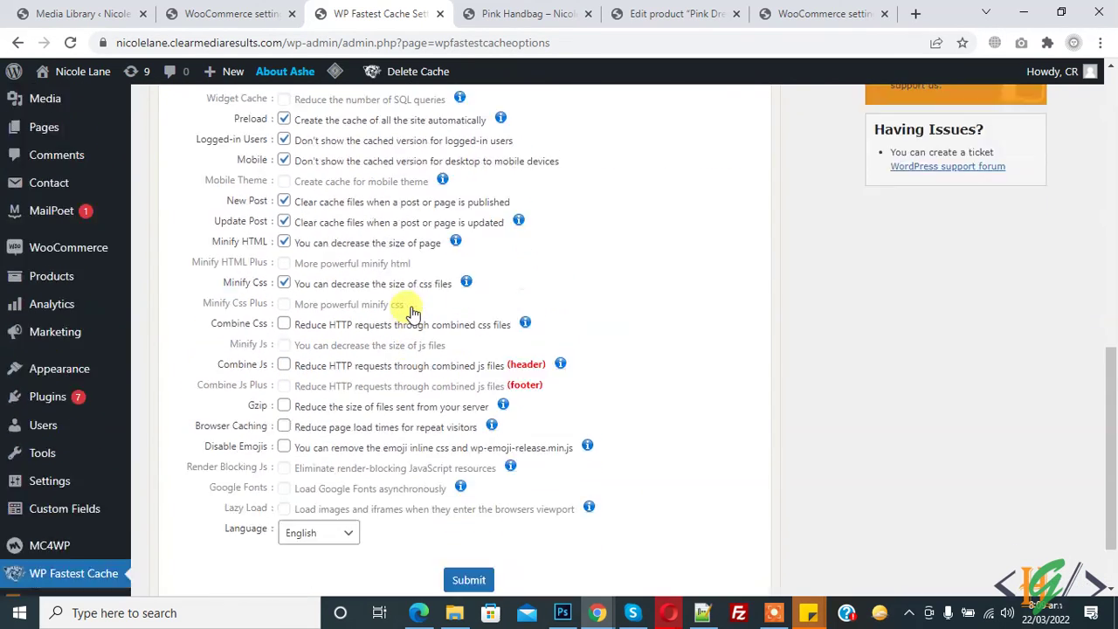
scroll(393, 299, up, 2)
scroll(314, 278, up, 1)
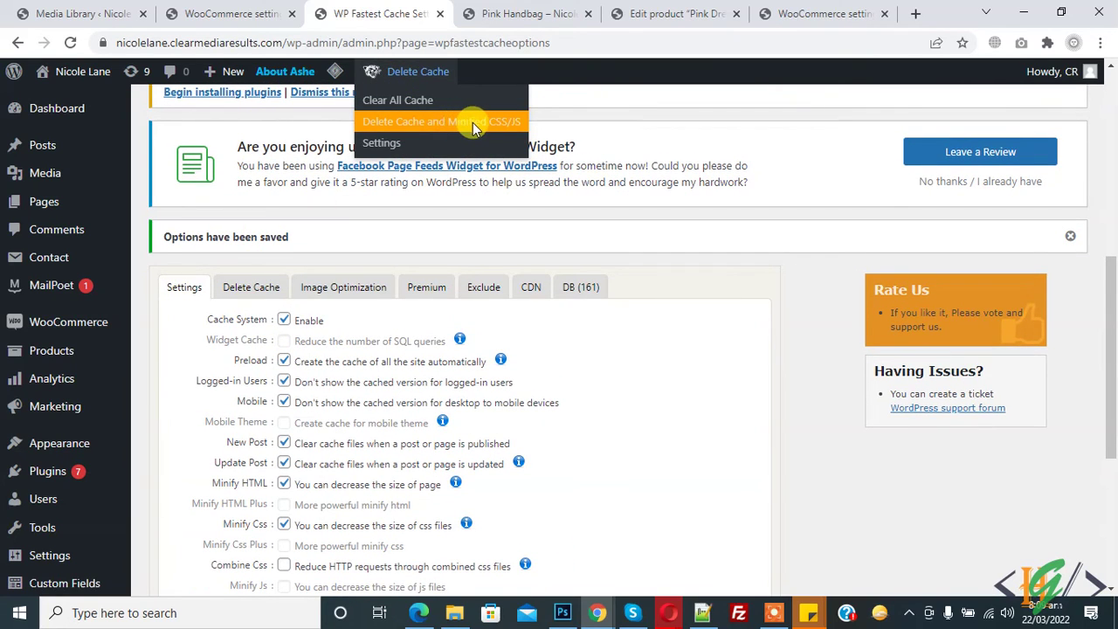
scroll(296, 280, down, 3)
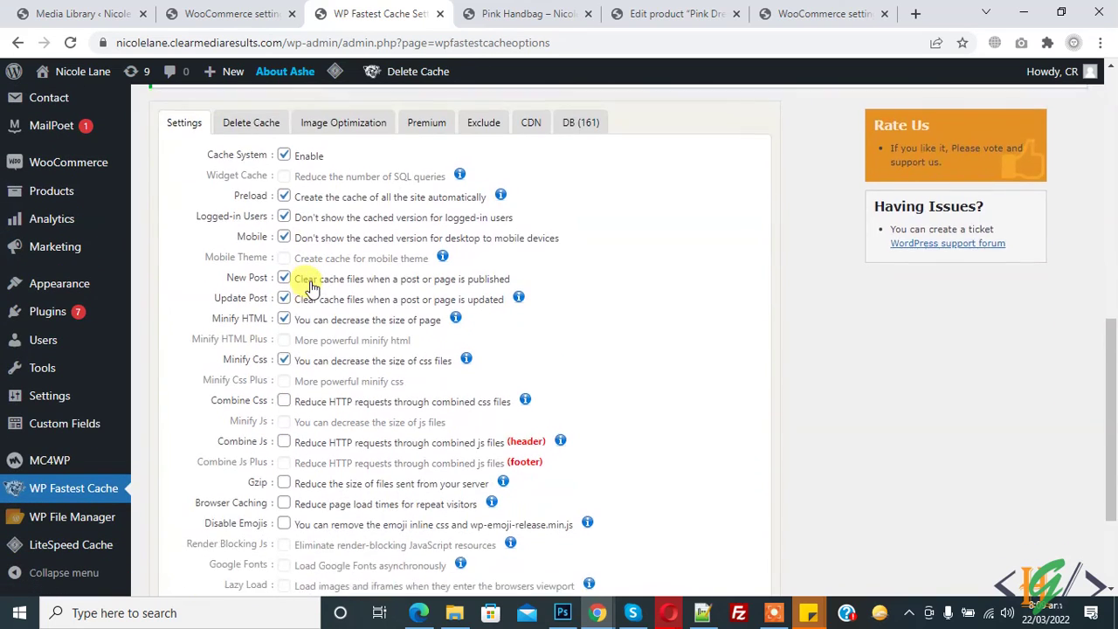
click(287, 277)
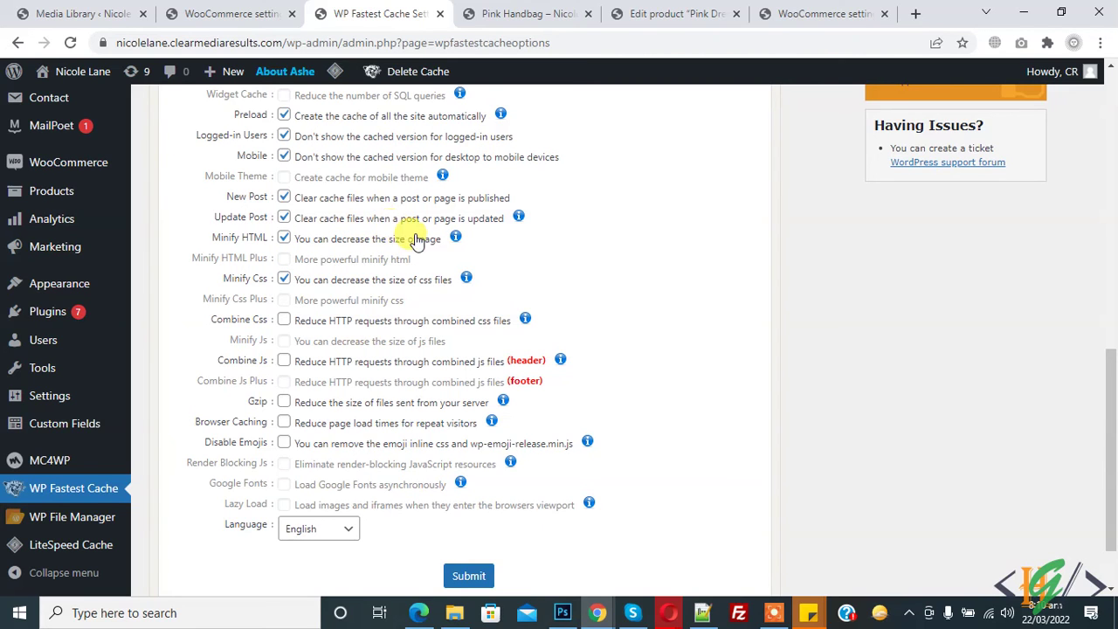
key(Return)
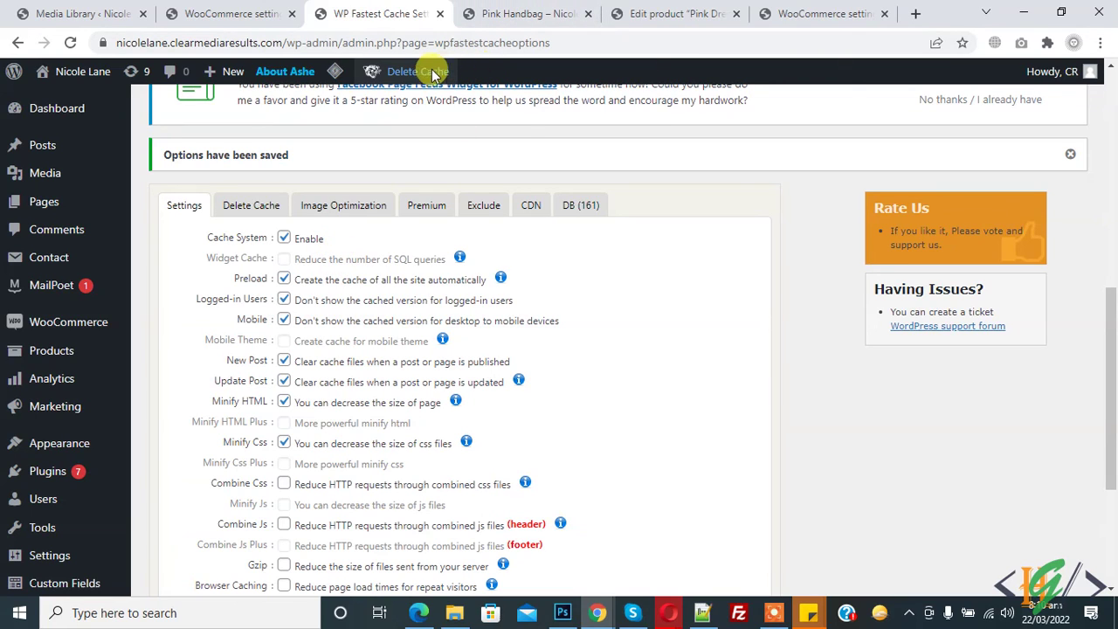
mouse_move(410, 72)
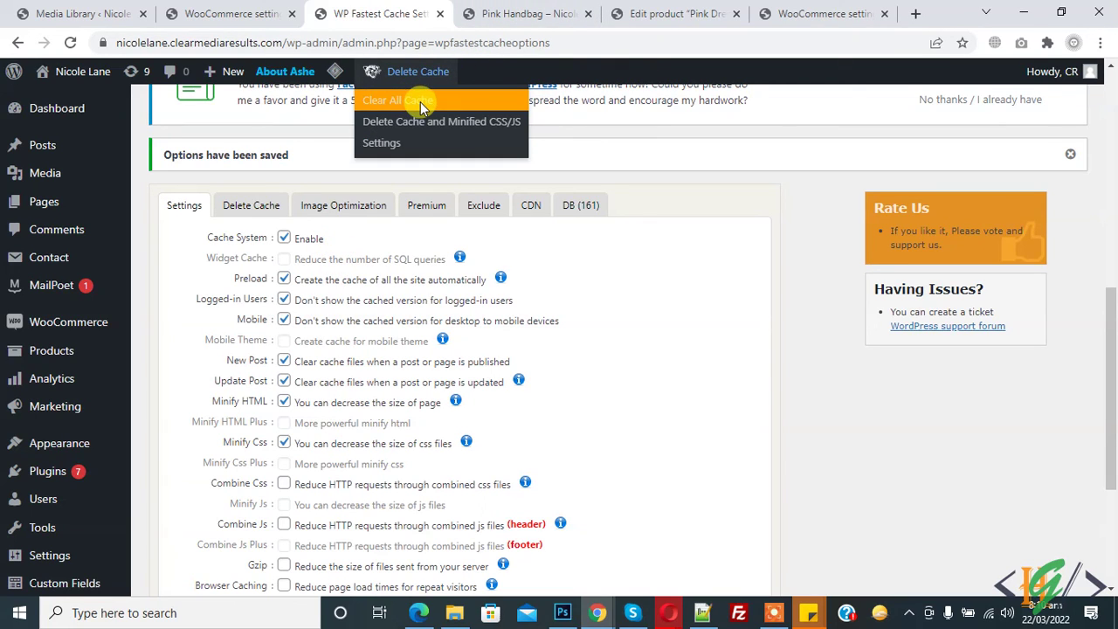
Step: View the Pink Handbag storefront page, now showing only its Description tab
click(507, 13)
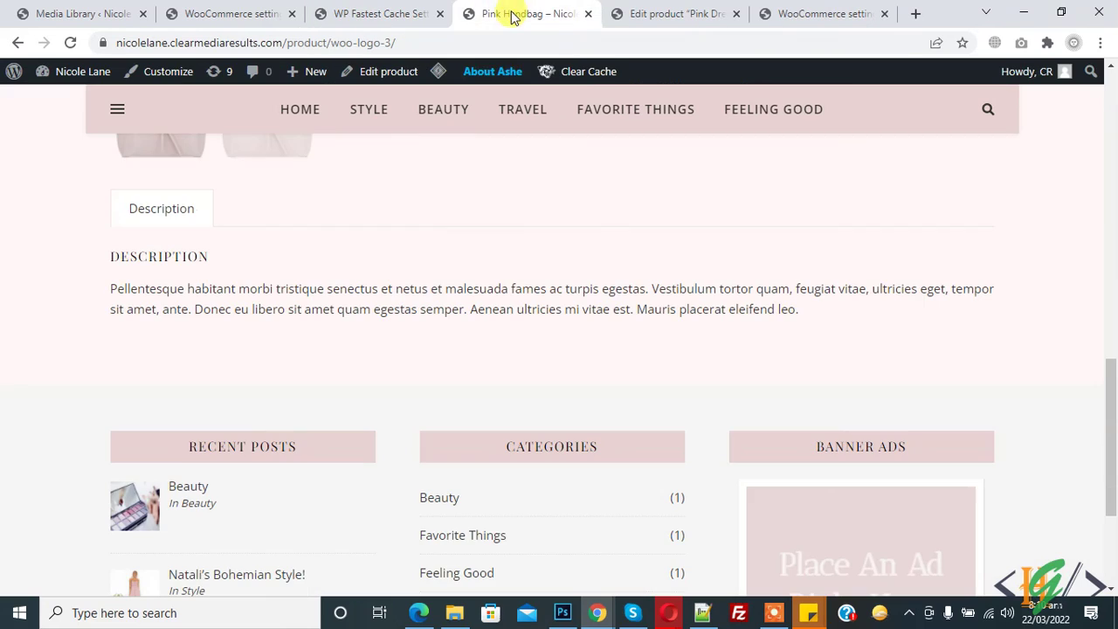
scroll(98, 346, down, 2)
scroll(52, 336, up, 3)
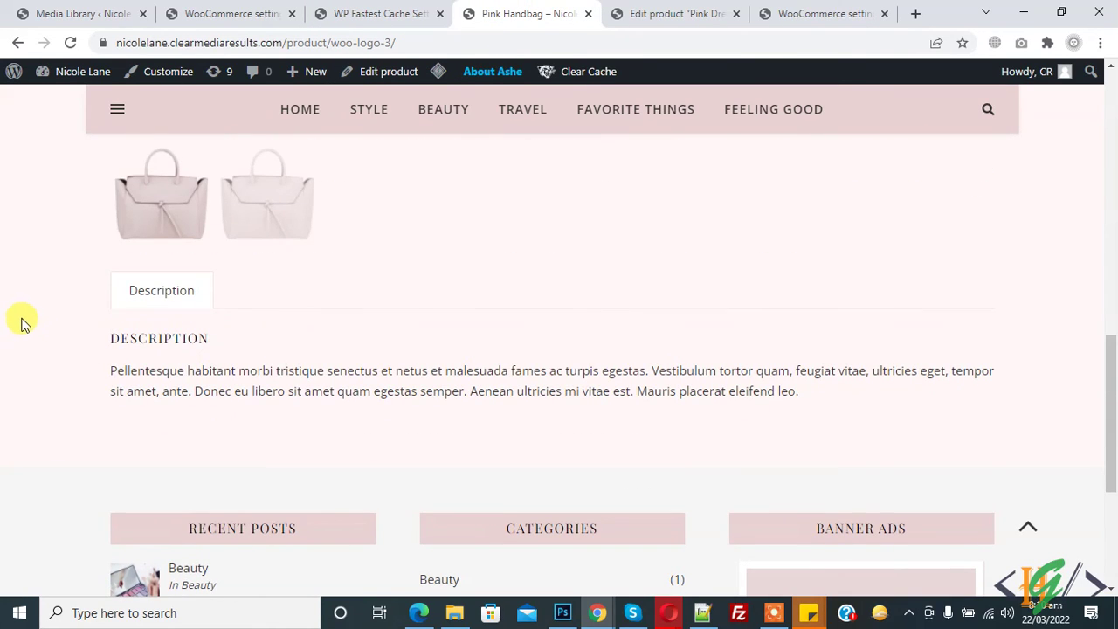